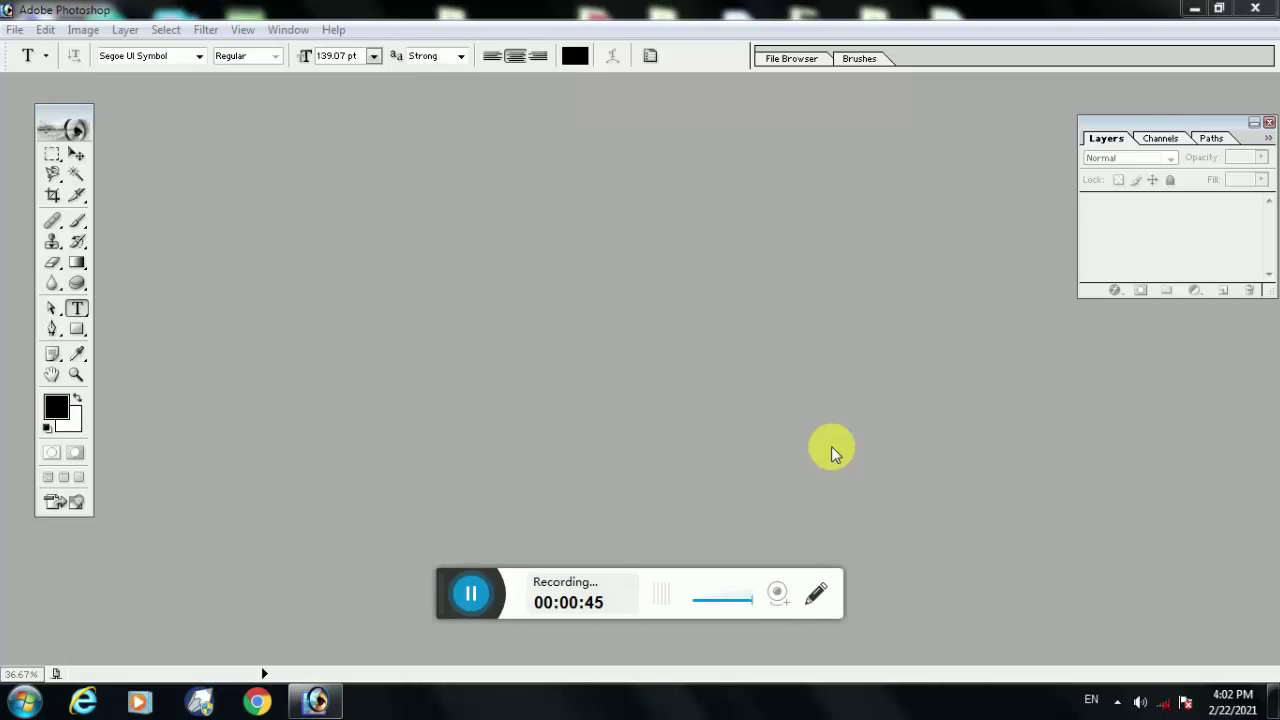
pyautogui.click(471, 593)
pyautogui.click(426, 593)
# Create a new 12 by 10 inch CMYK document at 300 pixels/inch with white contents and maximize its window
pyautogui.click(13, 31)
pyautogui.click(48, 51)
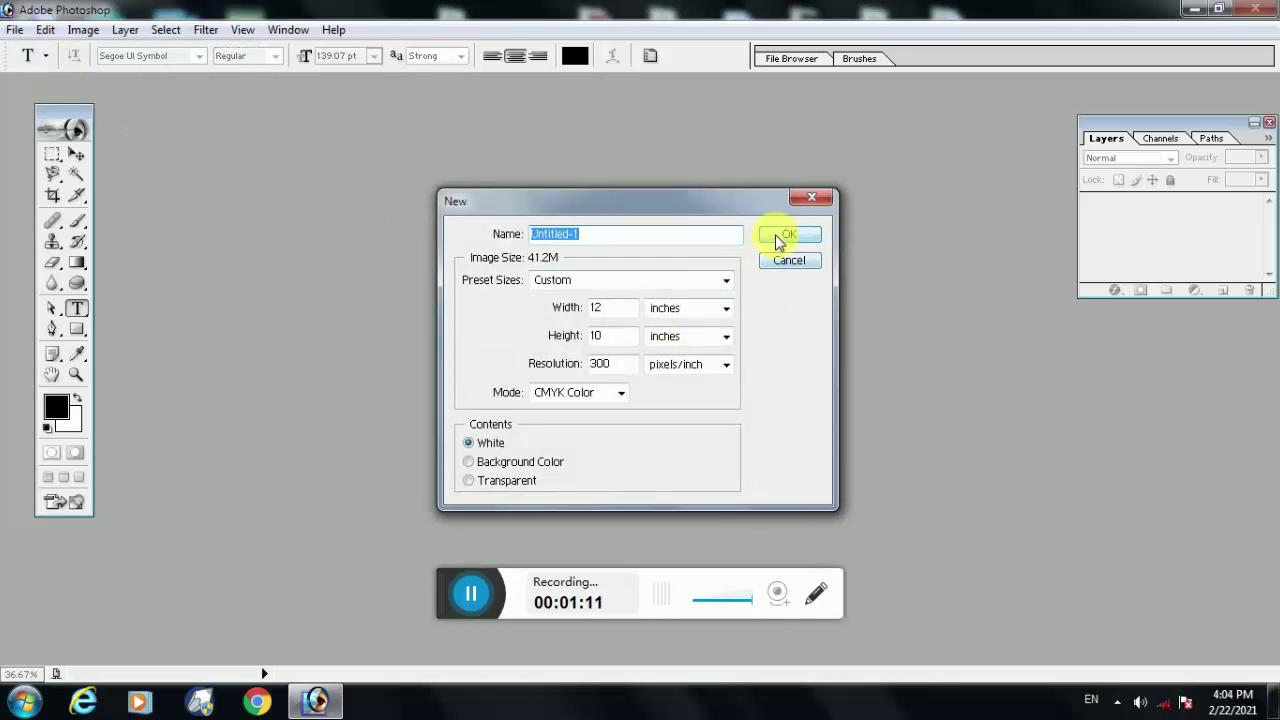
pyautogui.click(786, 234)
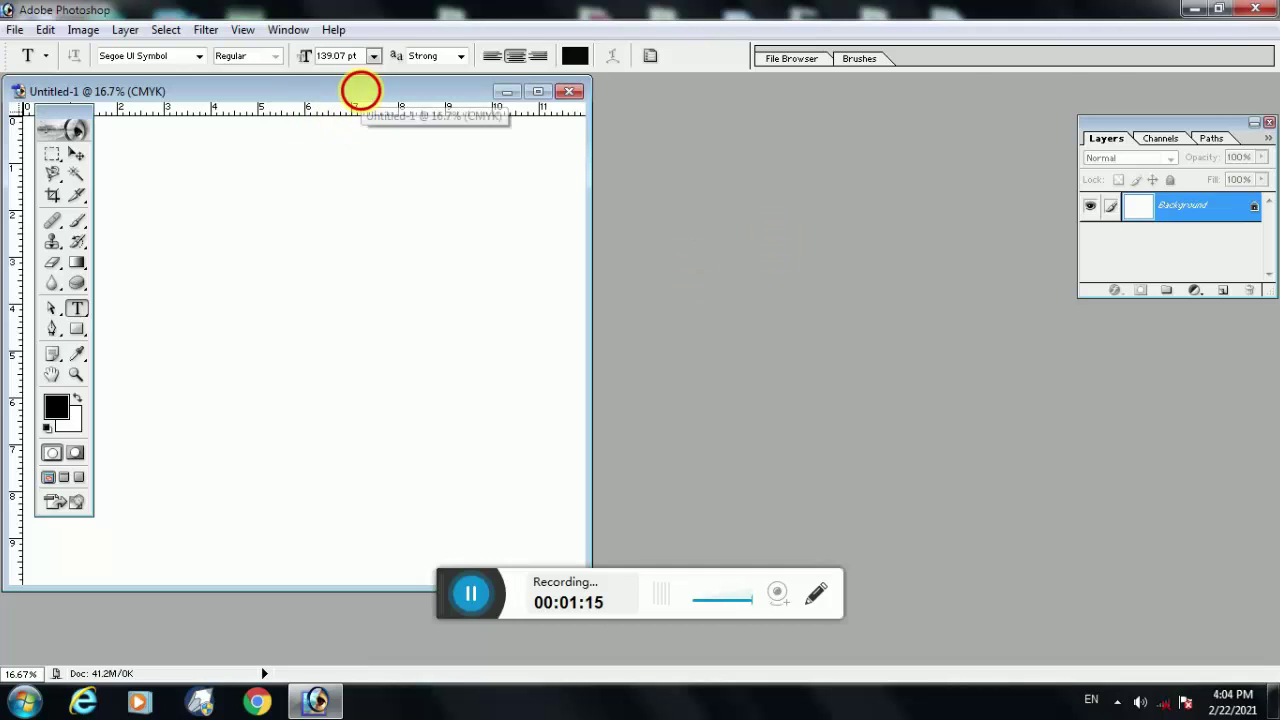
pyautogui.doubleClick(360, 90)
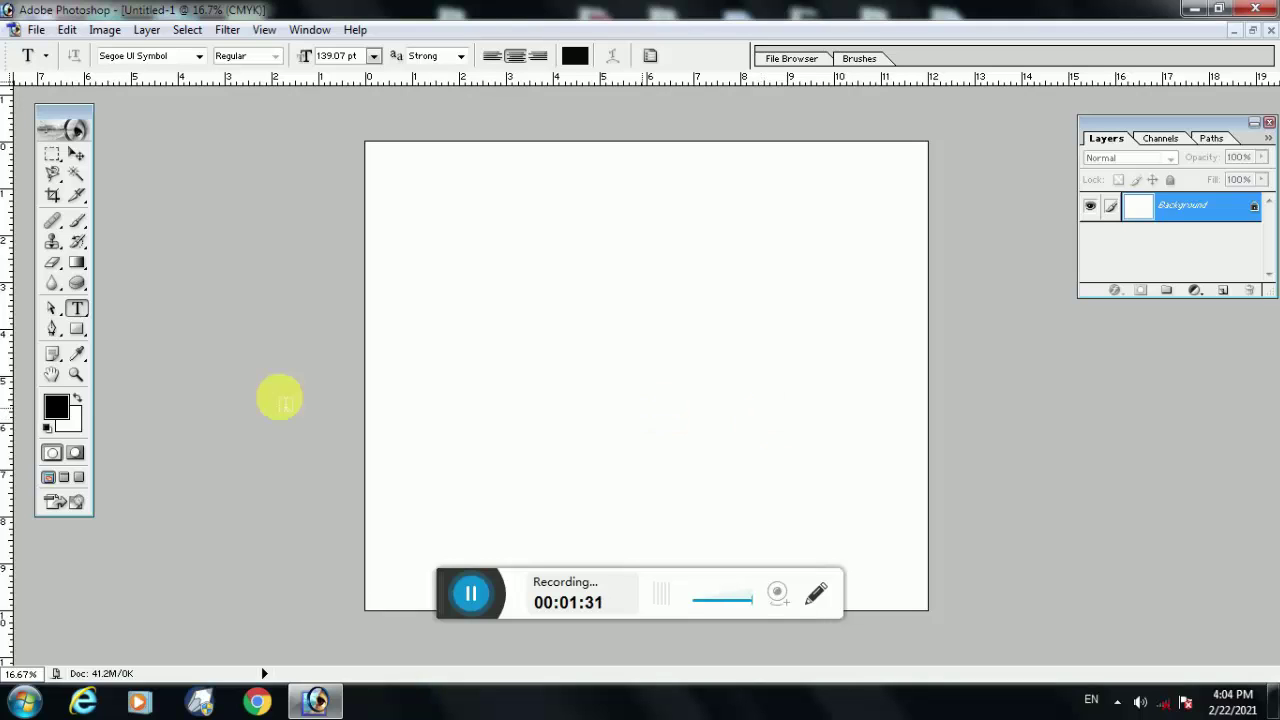
# Add the text "tamil" to the upper half of the canvas with the Horizontal Type tool
pyautogui.click(78, 310)
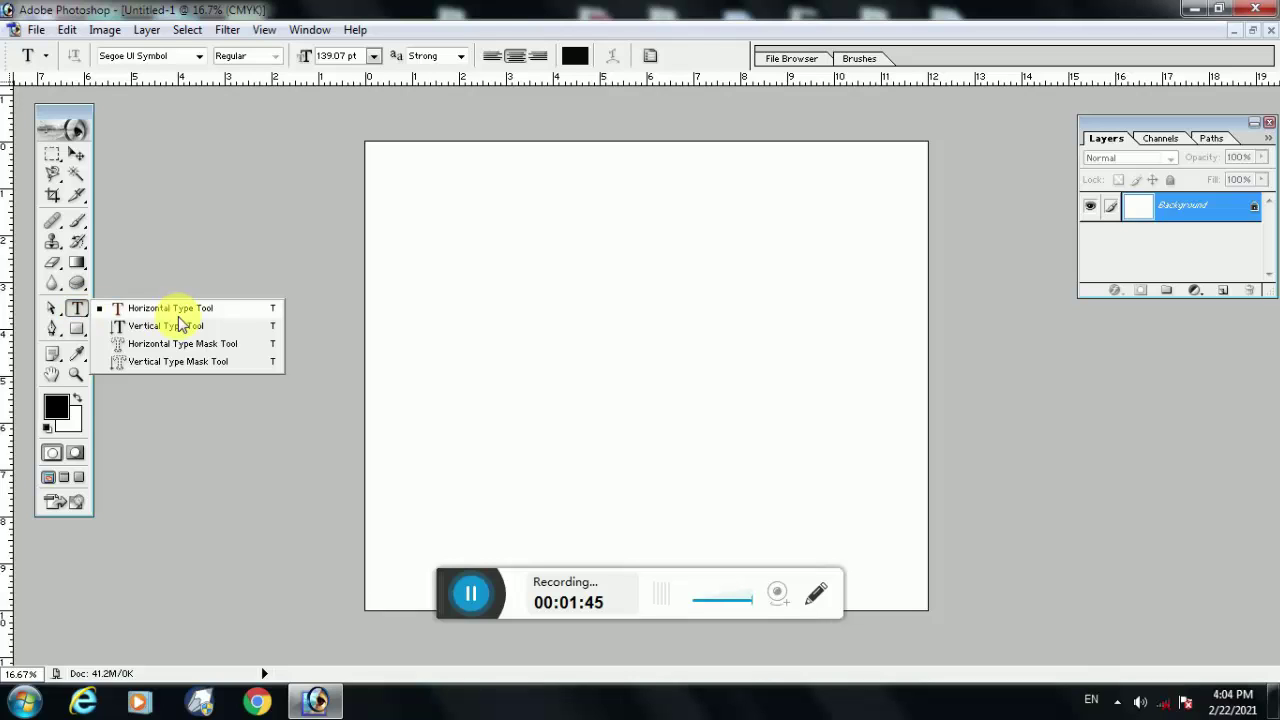
pyautogui.click(489, 314)
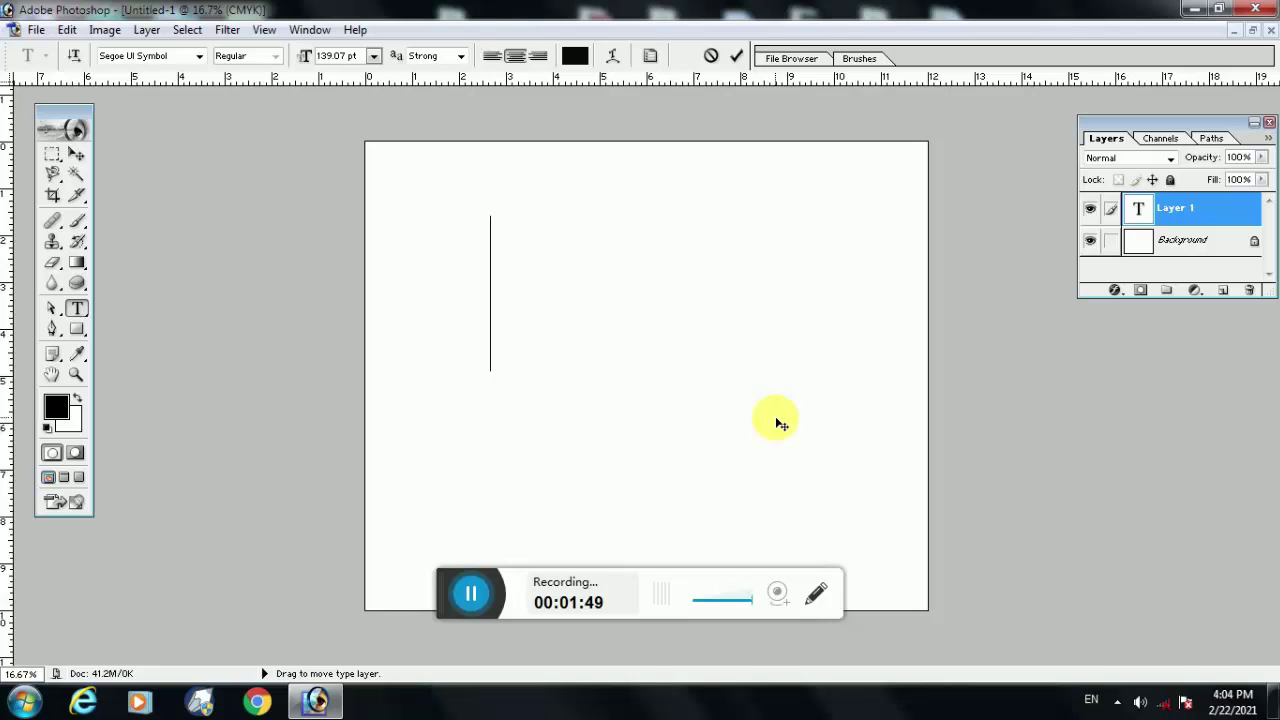
pyautogui.write('ta')
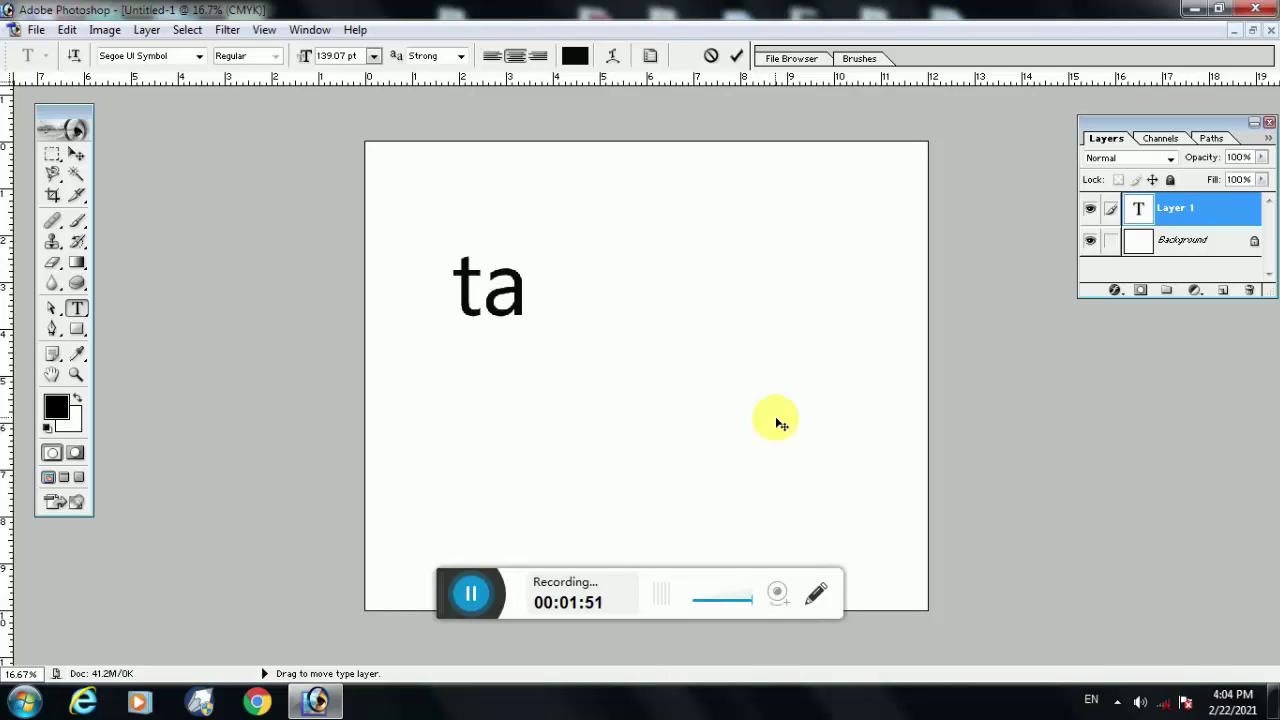
pyautogui.write('mil')
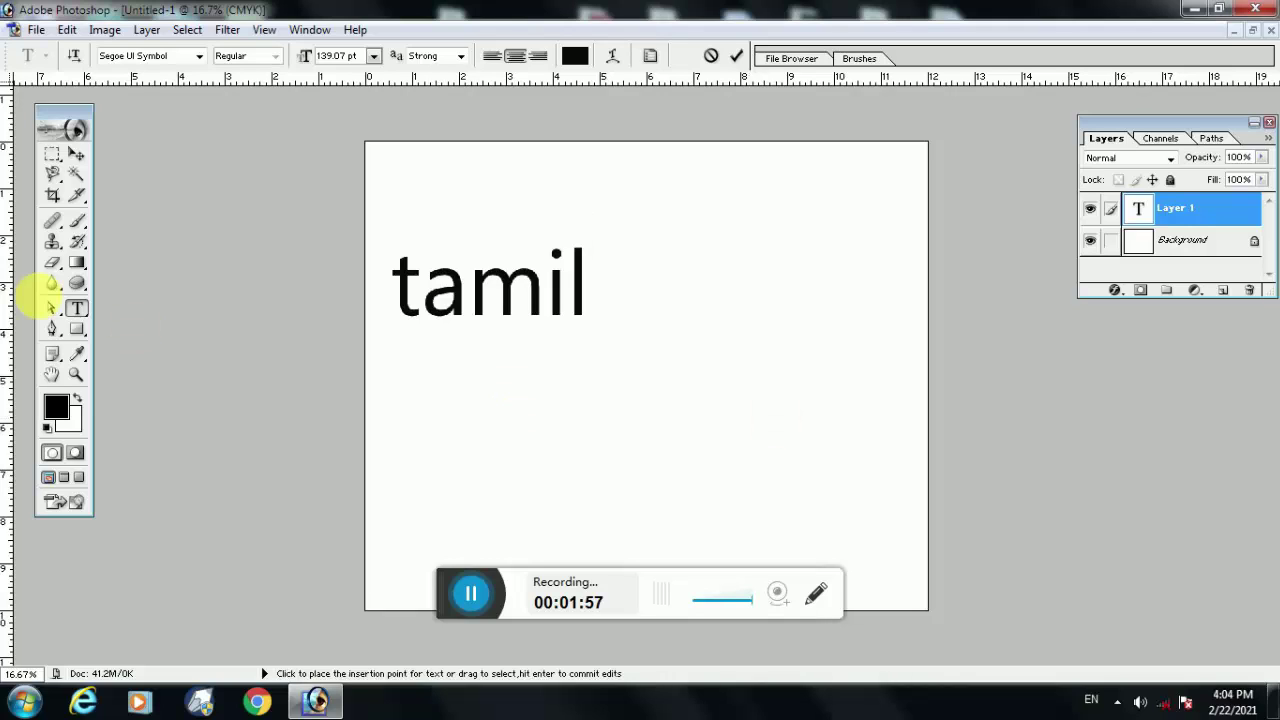
# Select the whole horizontal word "tamil" and erase it from its text layer
pyautogui.click(85, 312)
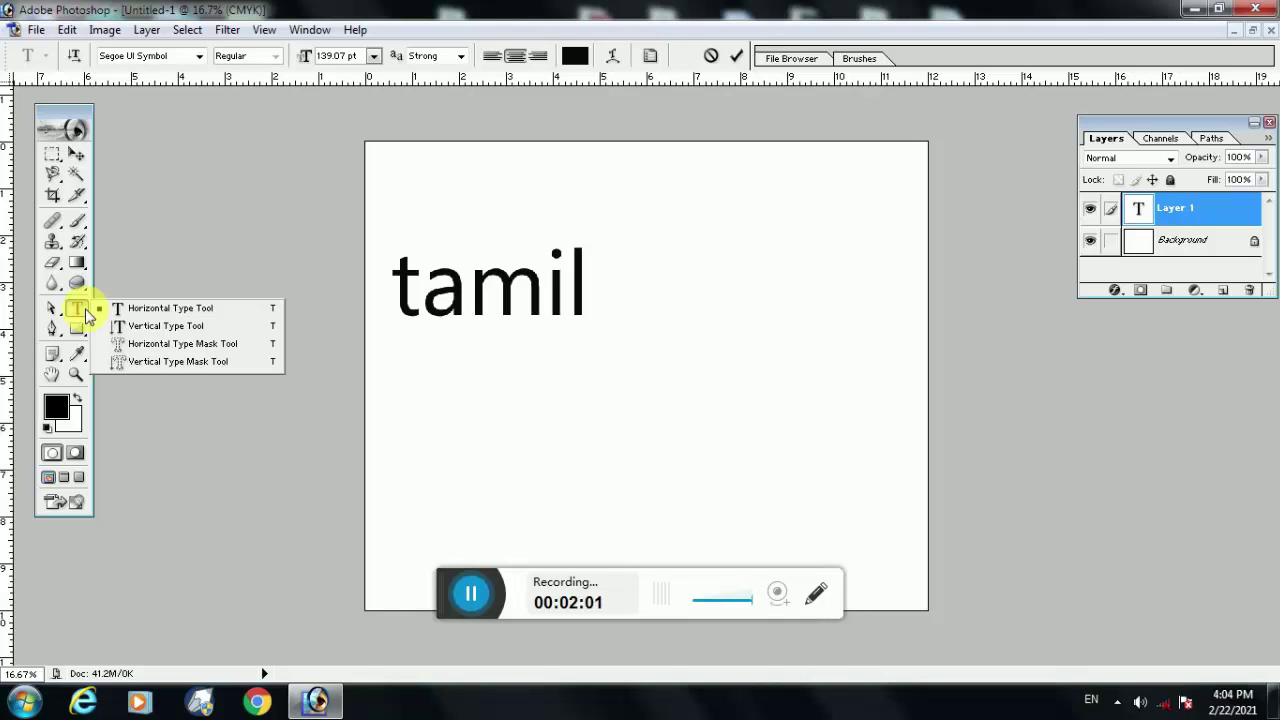
pyautogui.click(590, 312)
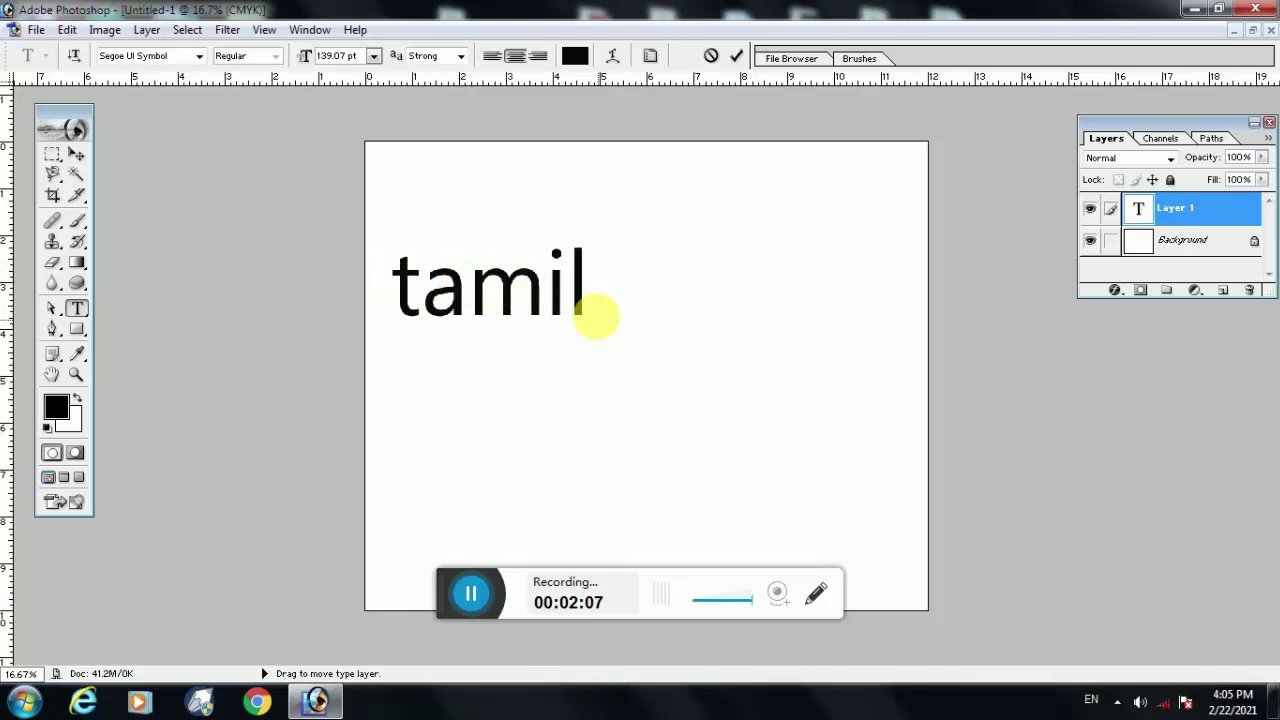
pyautogui.moveTo(591, 294); pyautogui.dragTo(266, 303)
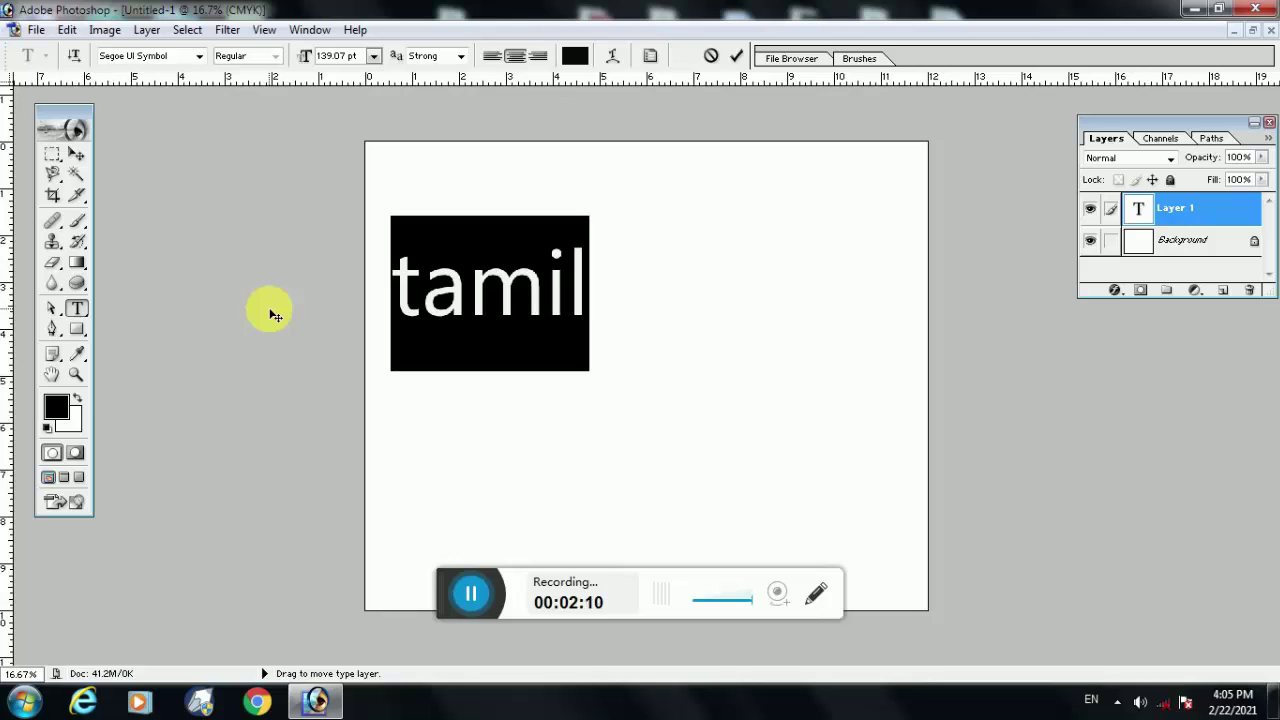
pyautogui.press('BackSpace')
# Add the text "tamil" near the centre of the canvas with the Vertical Type tool and commit it
pyautogui.moveTo(78, 306); pyautogui.dragTo(135, 330)
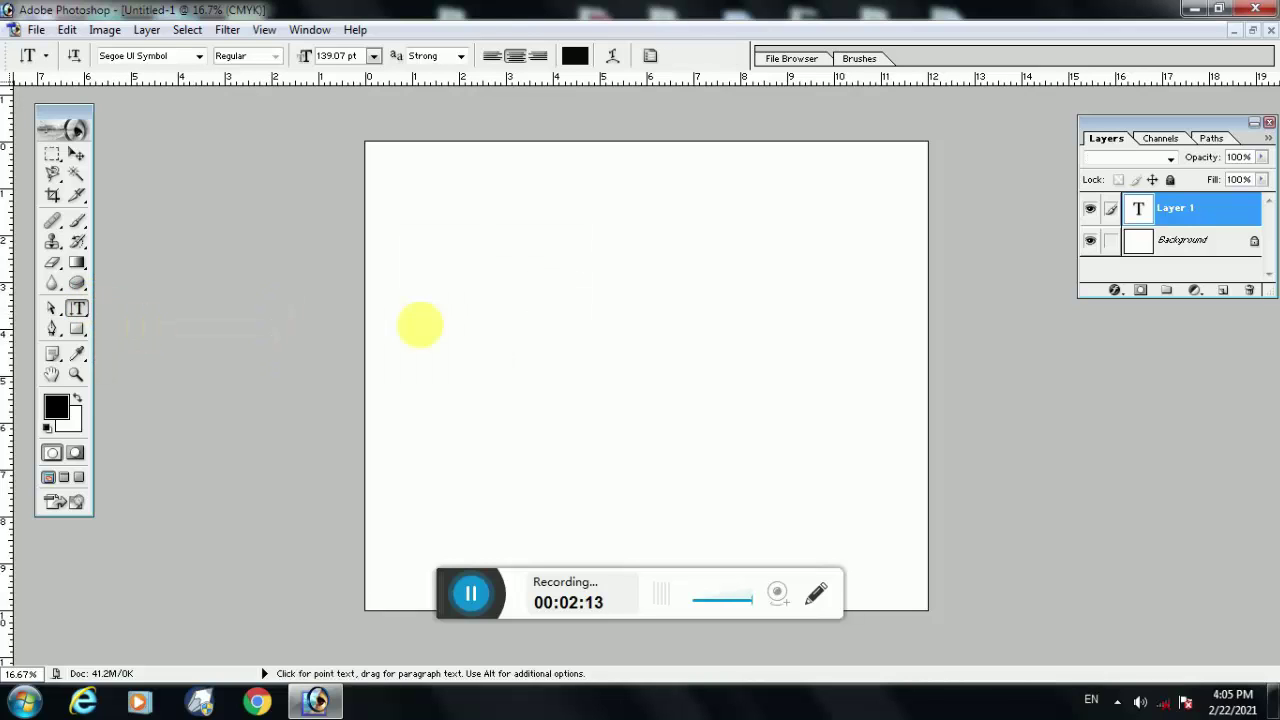
pyautogui.click(617, 237)
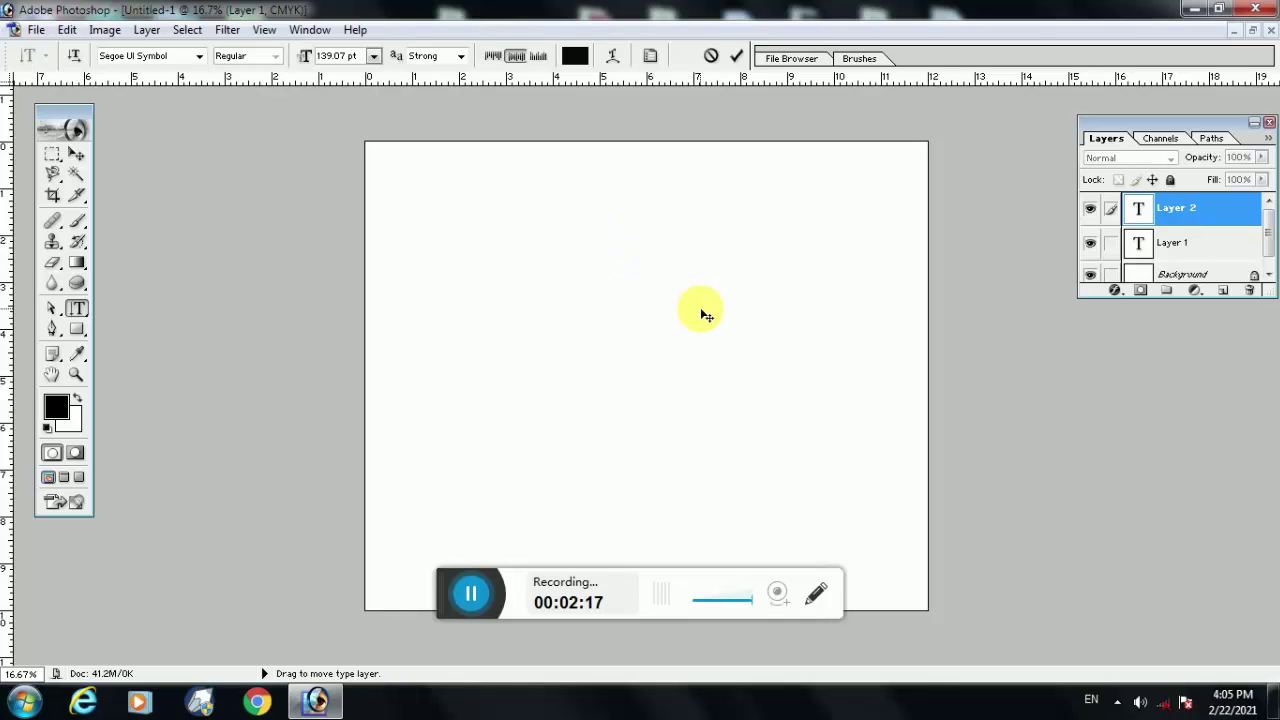
pyautogui.write('ta')
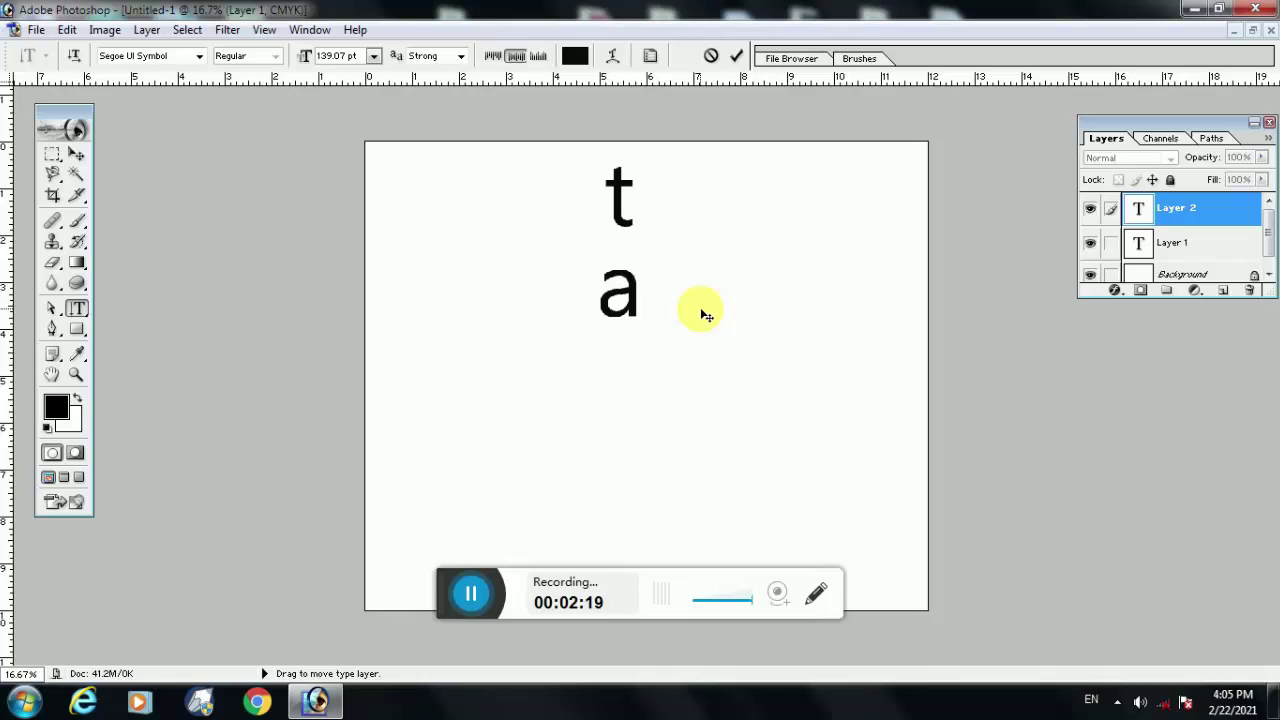
pyautogui.write('mi')
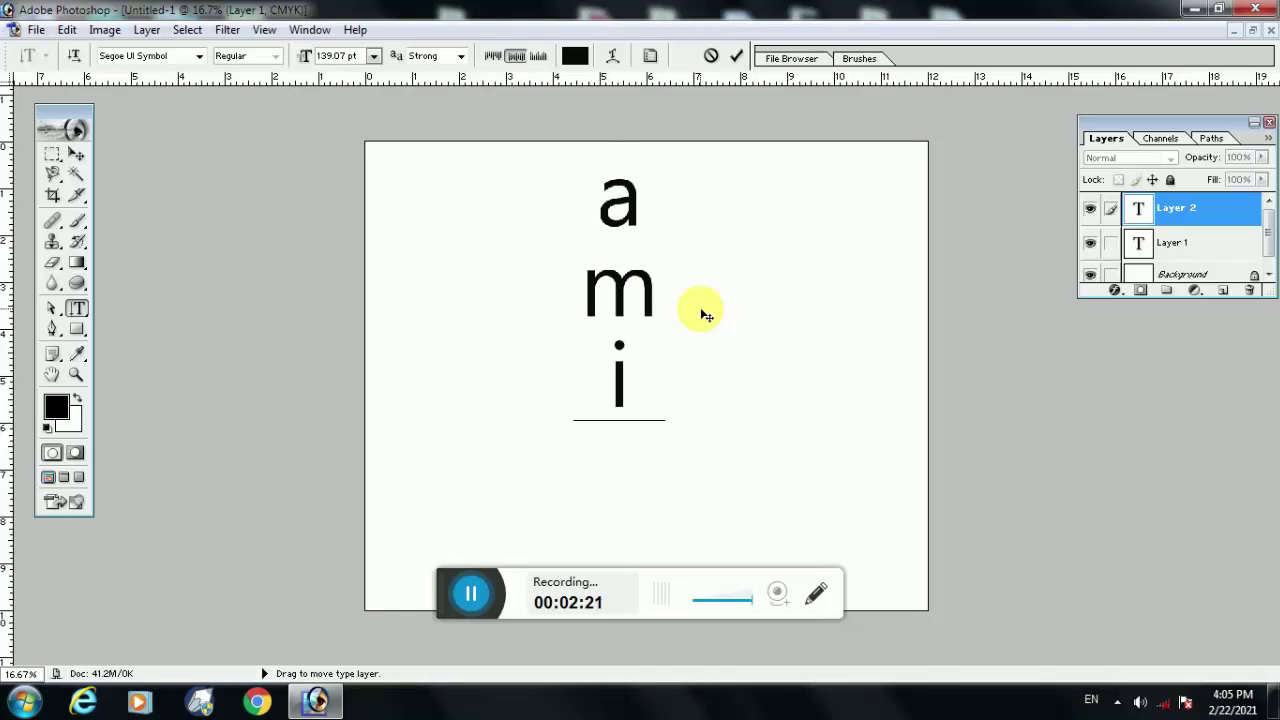
pyautogui.write('l')
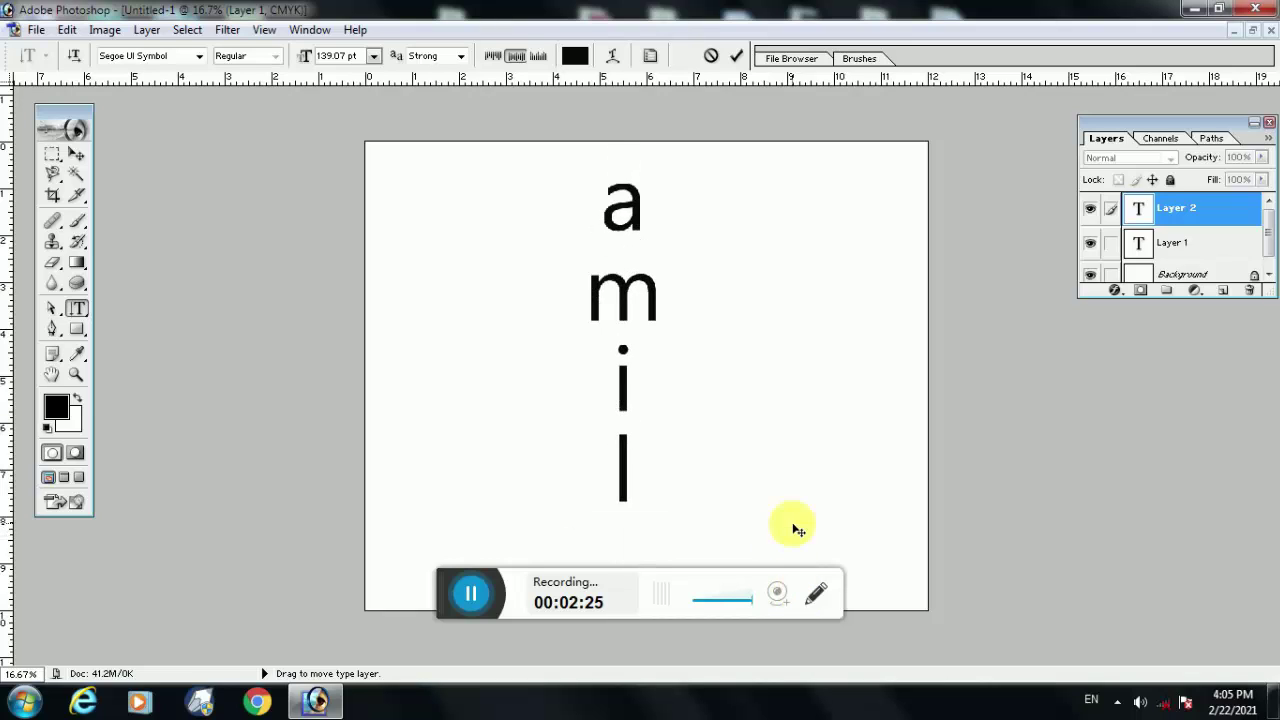
pyautogui.hotkey('ctrl', 't')
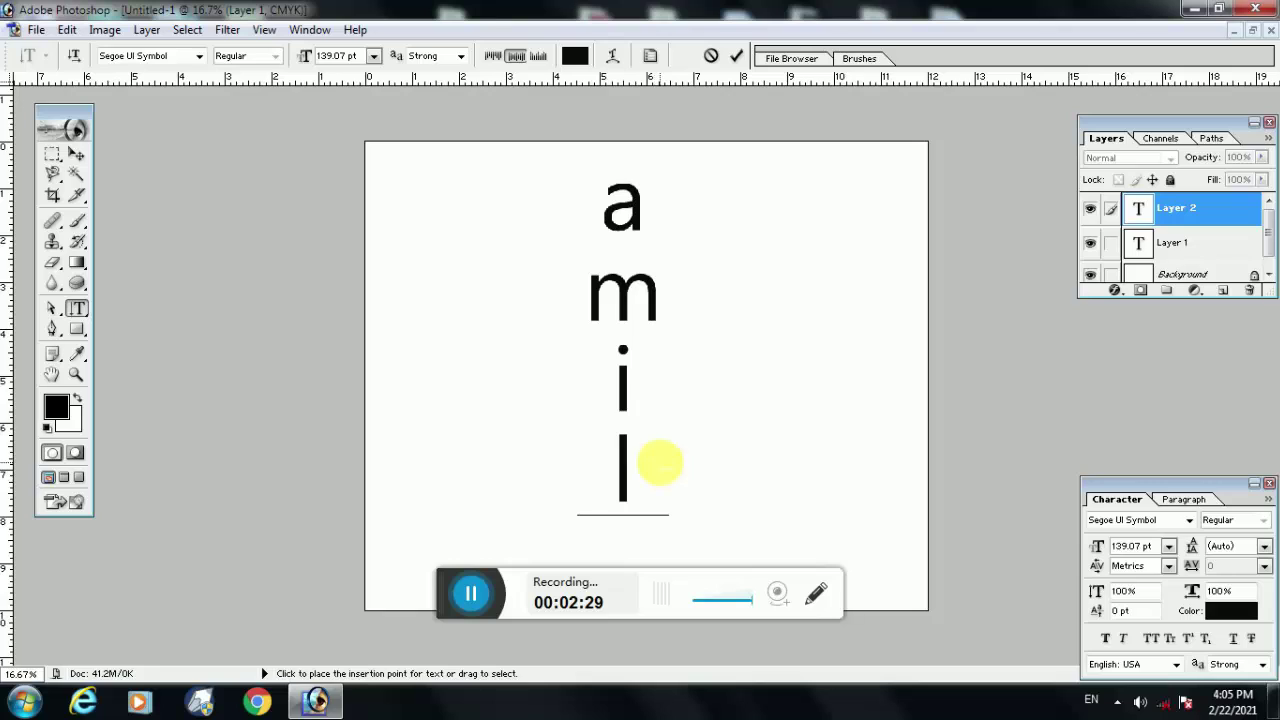
pyautogui.hotkey('ctrl', 'Return')
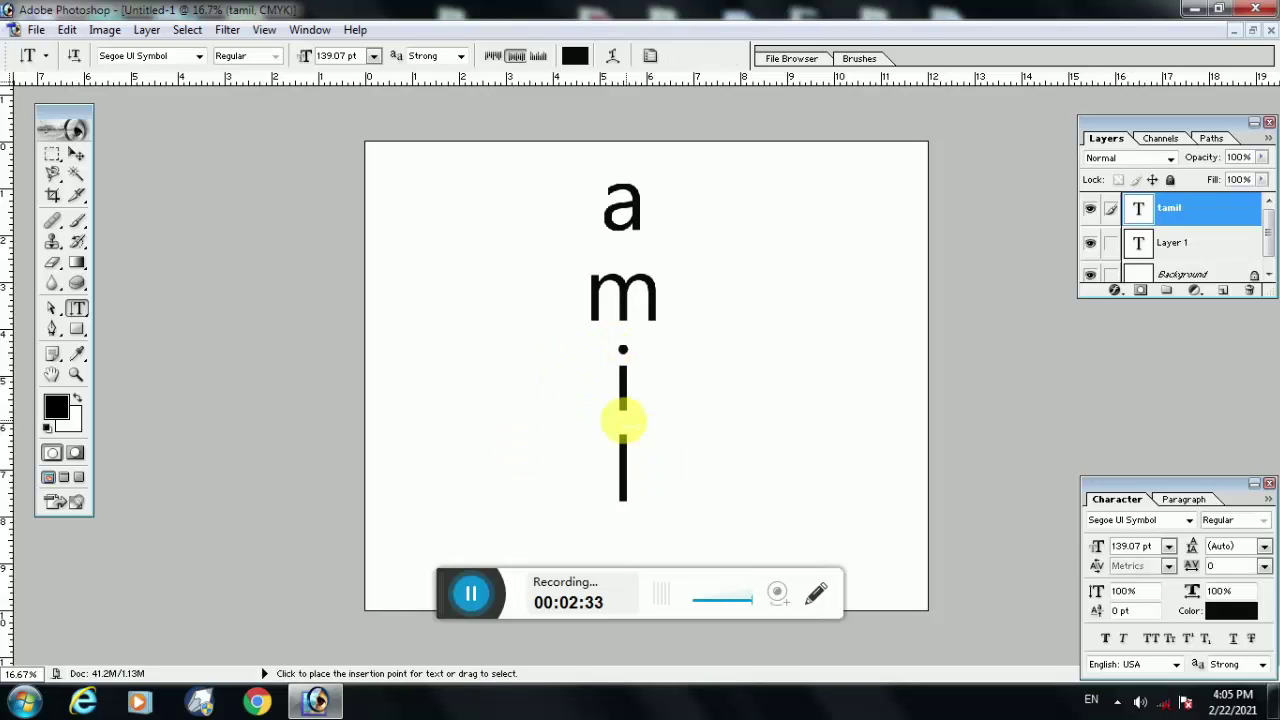
# Scale the vertical text to about 73% and move it down so the whole word fits on the canvas
pyautogui.hotkey('ctrl', 't')
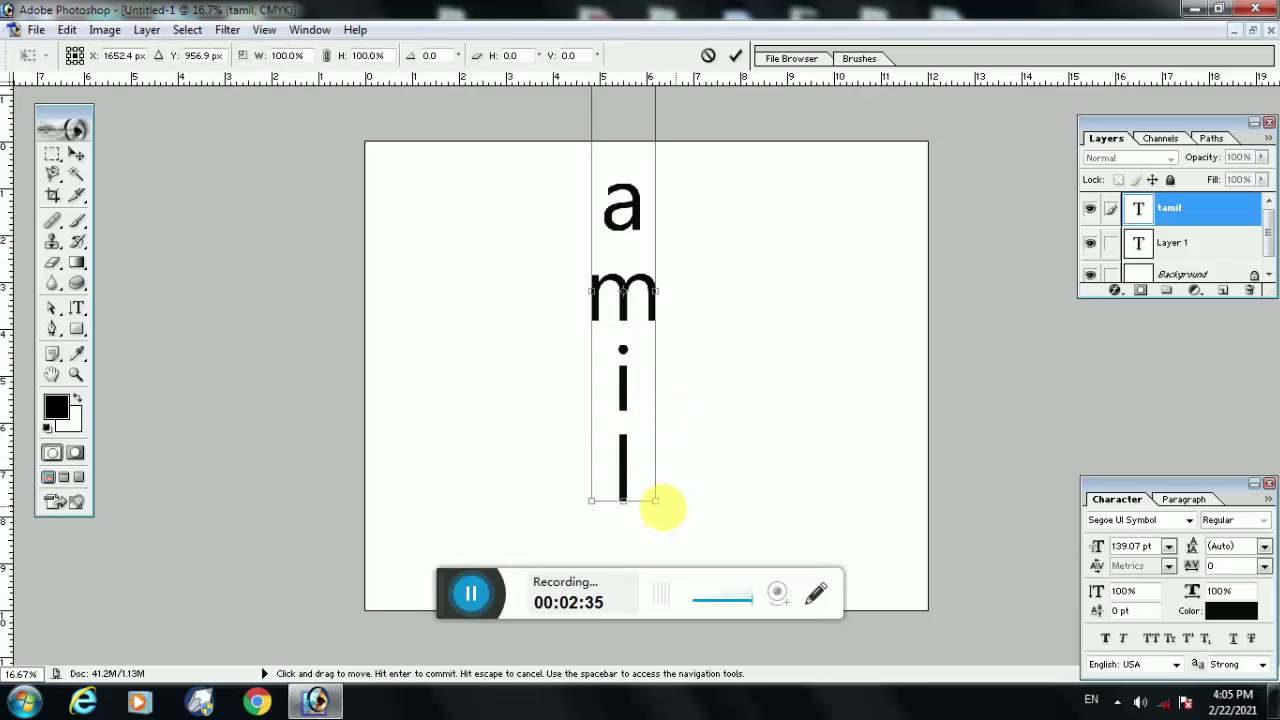
pyautogui.moveTo(649, 480); pyautogui.dragTo(640, 388)
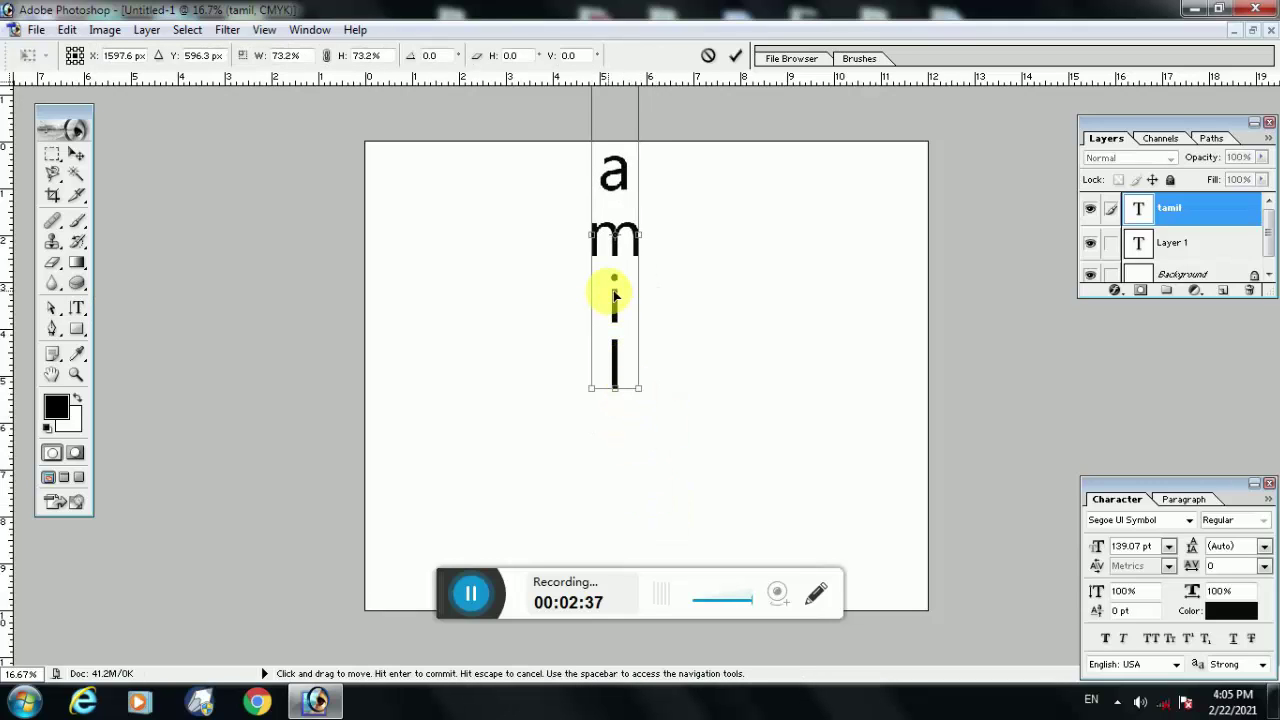
pyautogui.press('Return')
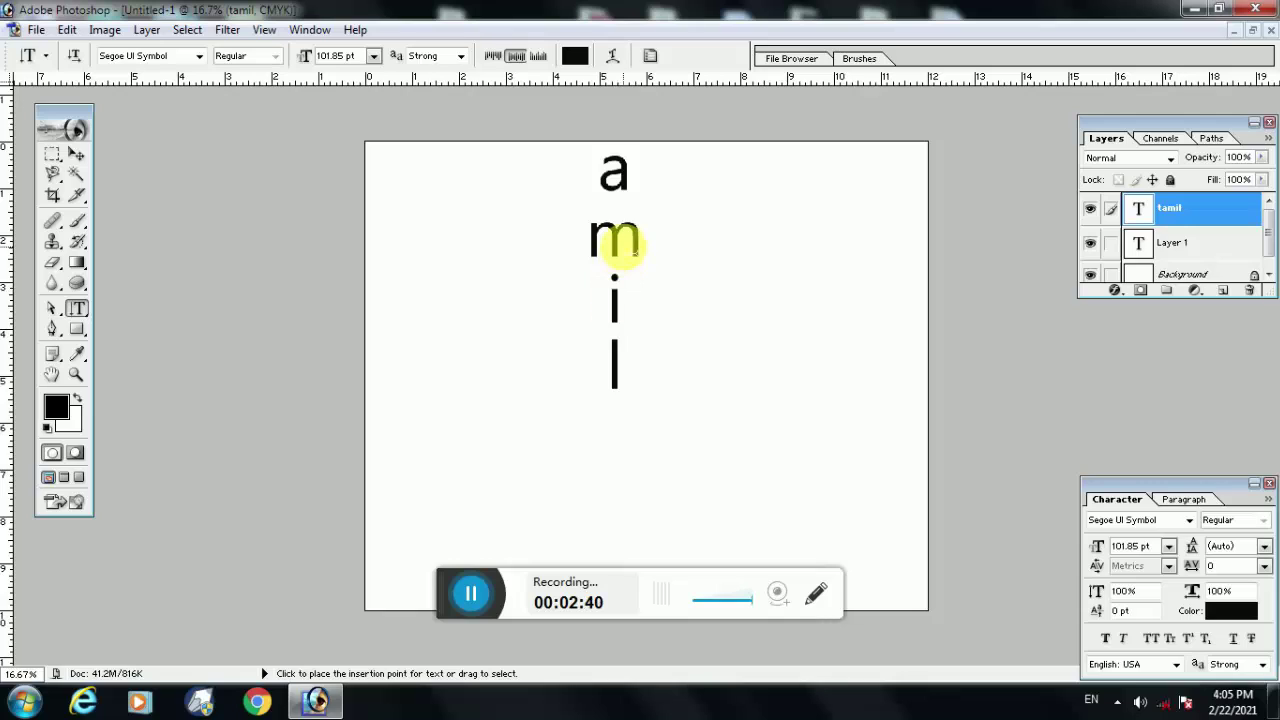
pyautogui.press('v')
pyautogui.moveTo(622, 245); pyautogui.dragTo(625, 358)
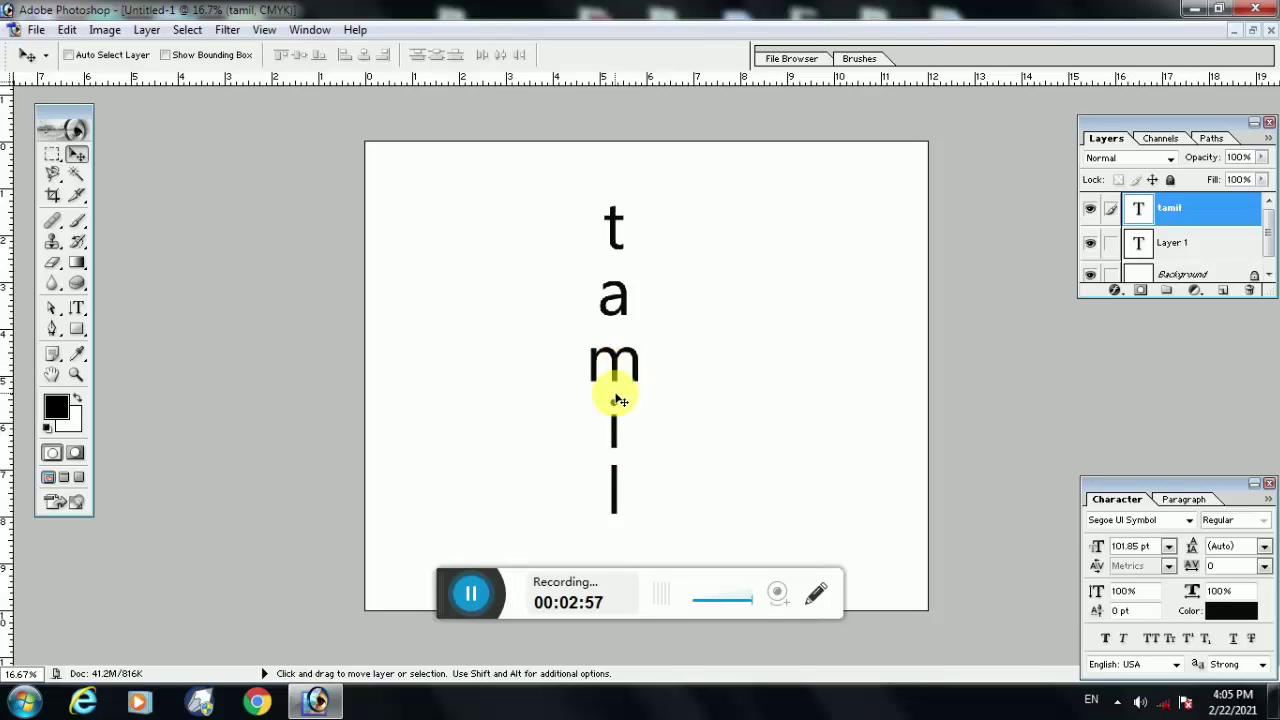
# Delete the "tamil" vertical text layer
pyautogui.moveTo(1223, 211); pyautogui.dragTo(1257, 300)
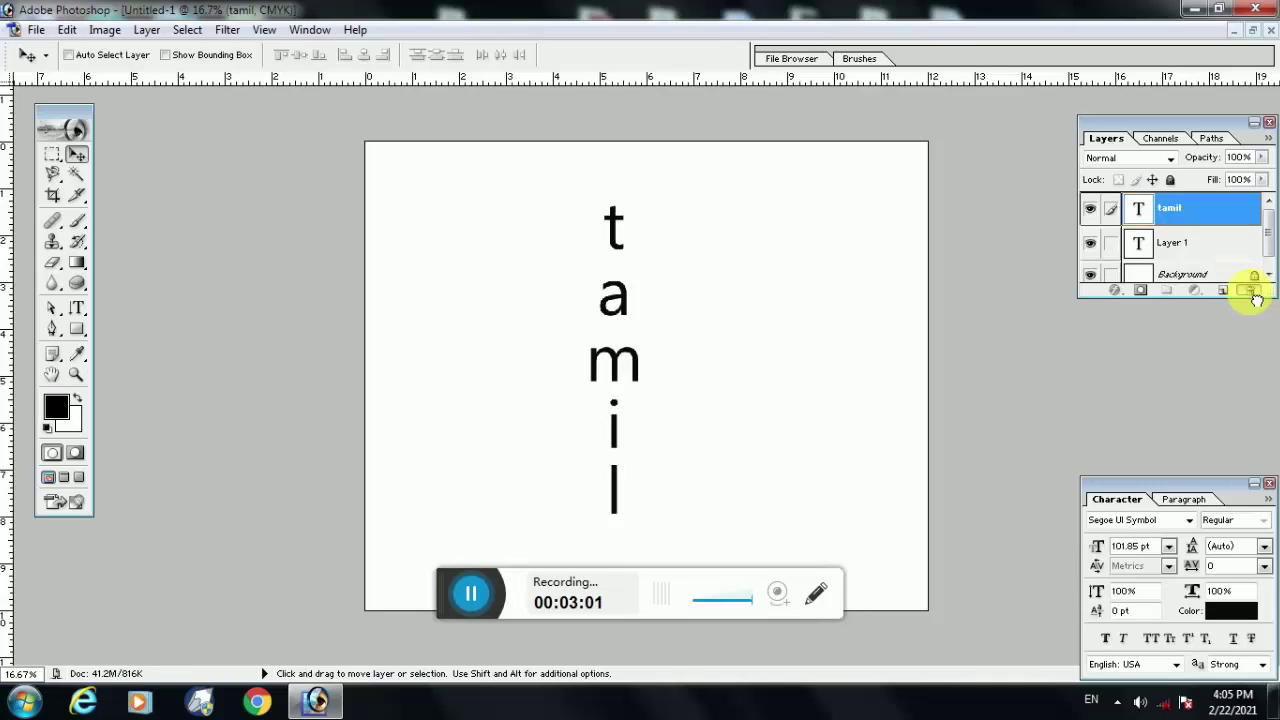
# Enter the sample text "dfgh" on the canvas with the Horizontal Type Mask tool
pyautogui.click(75, 316)
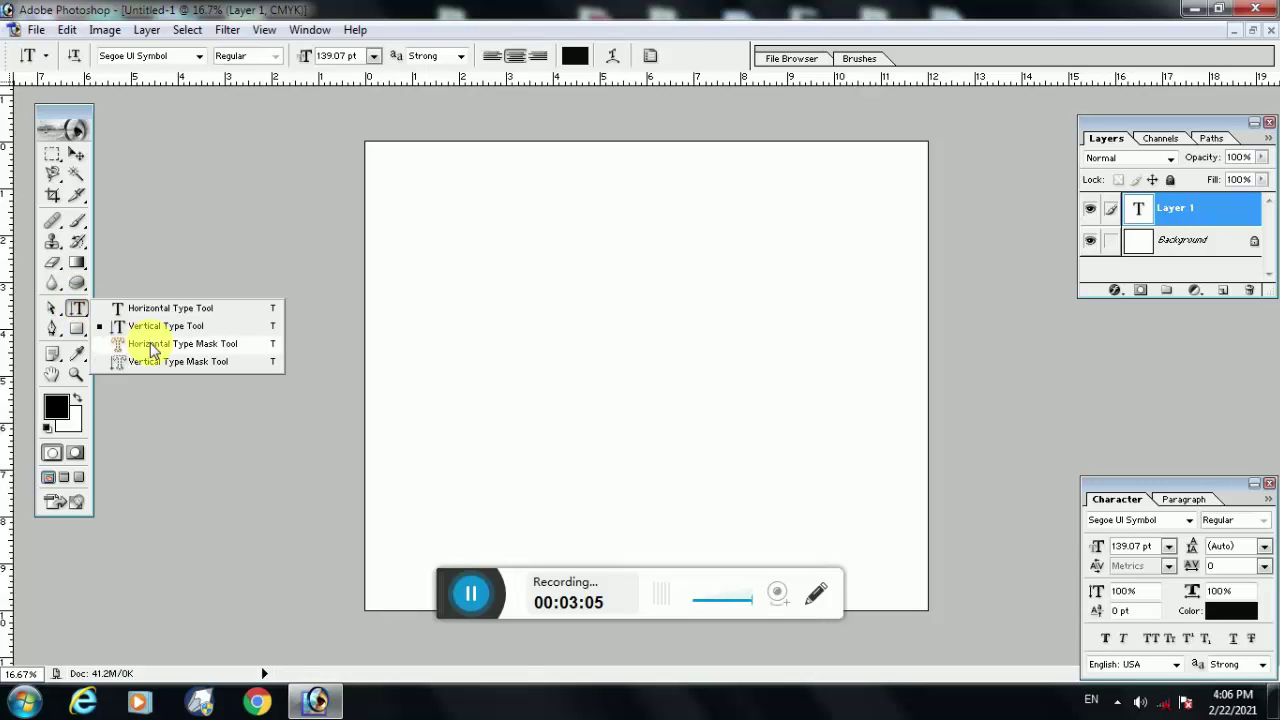
pyautogui.click(152, 345)
pyautogui.click(543, 366)
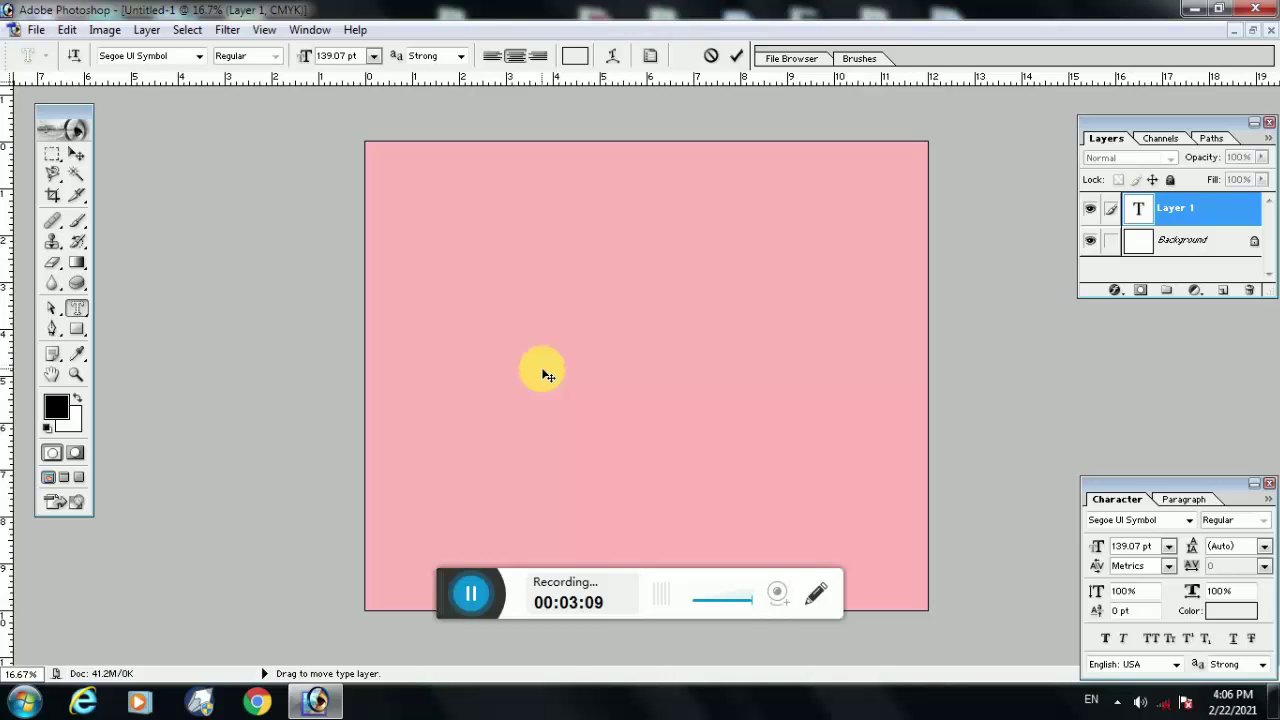
pyautogui.write('df')
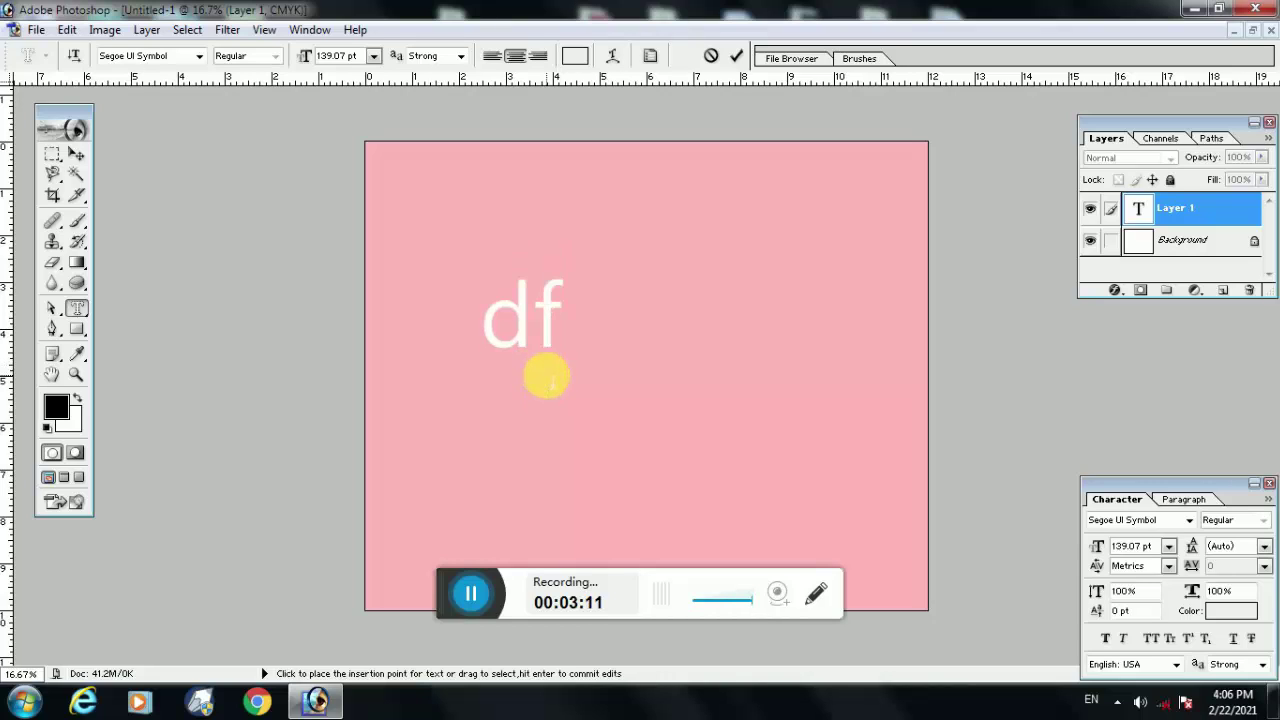
pyautogui.write('gh')
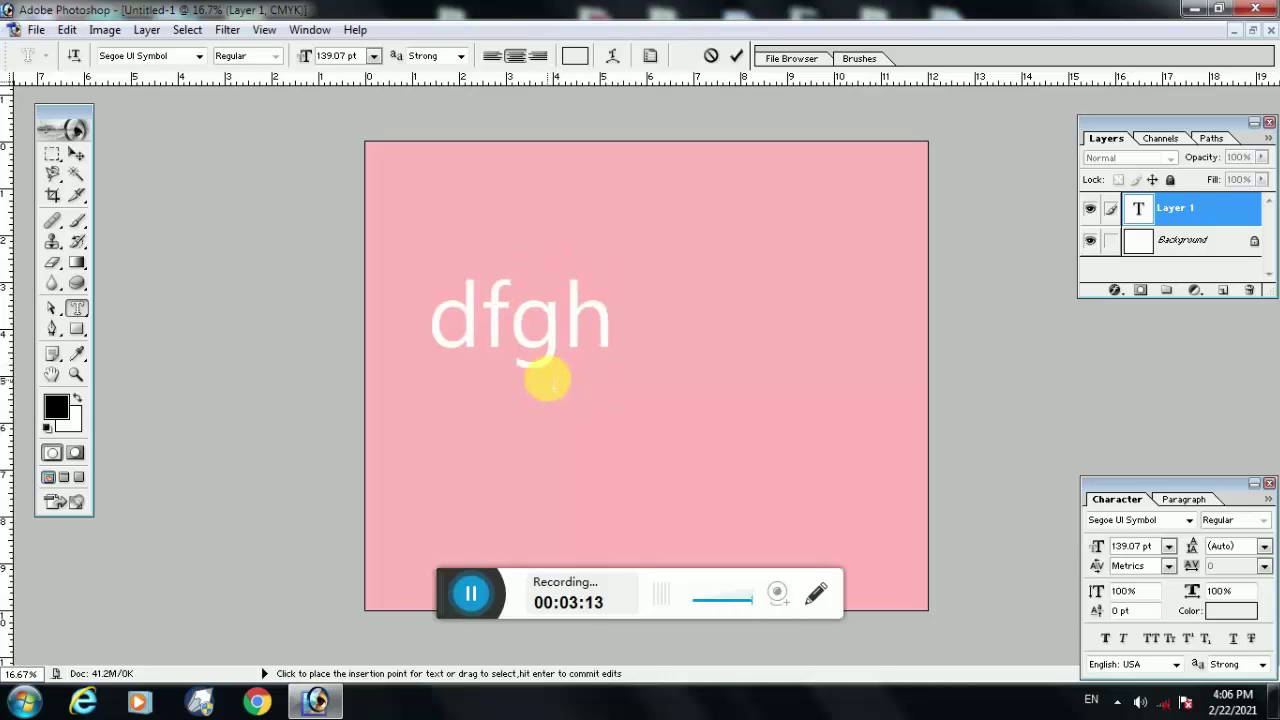
# Replace the sample mask text with the word "Tamil"
pyautogui.press('BackSpace')
pyautogui.press('BackSpace')
pyautogui.press('BackSpace')
pyautogui.press('BackSpace')
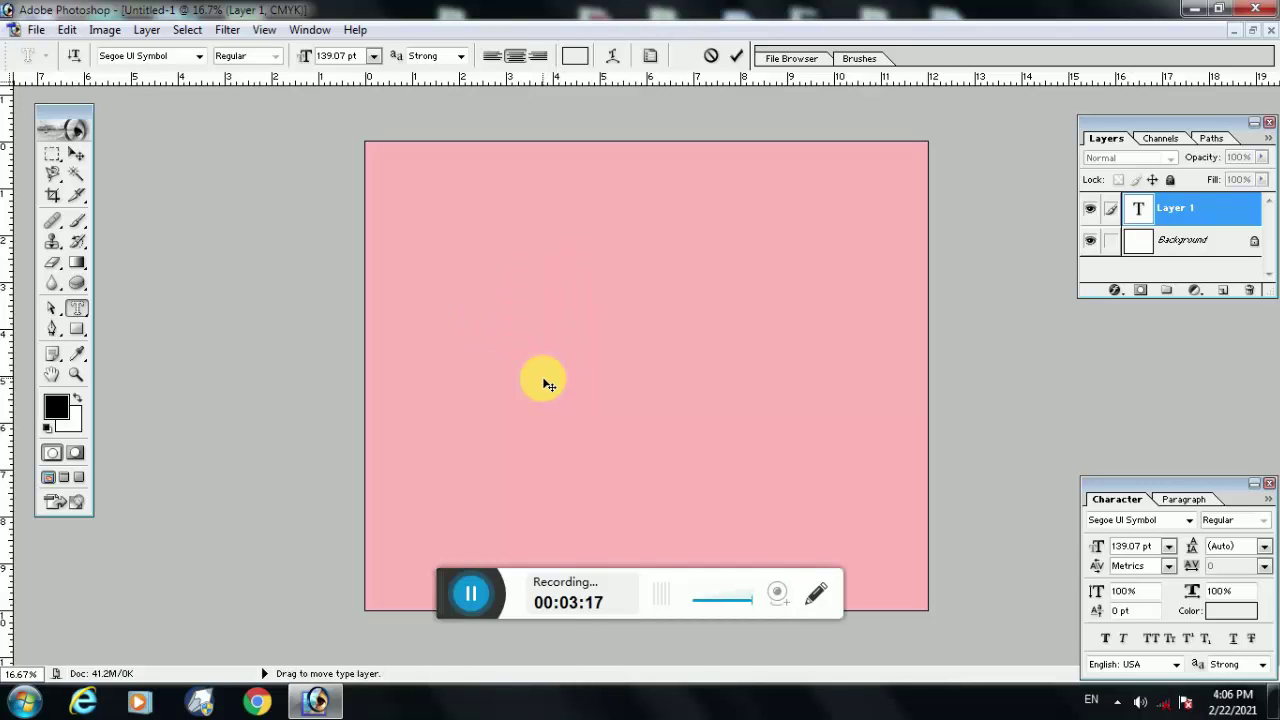
pyautogui.write('Tam')
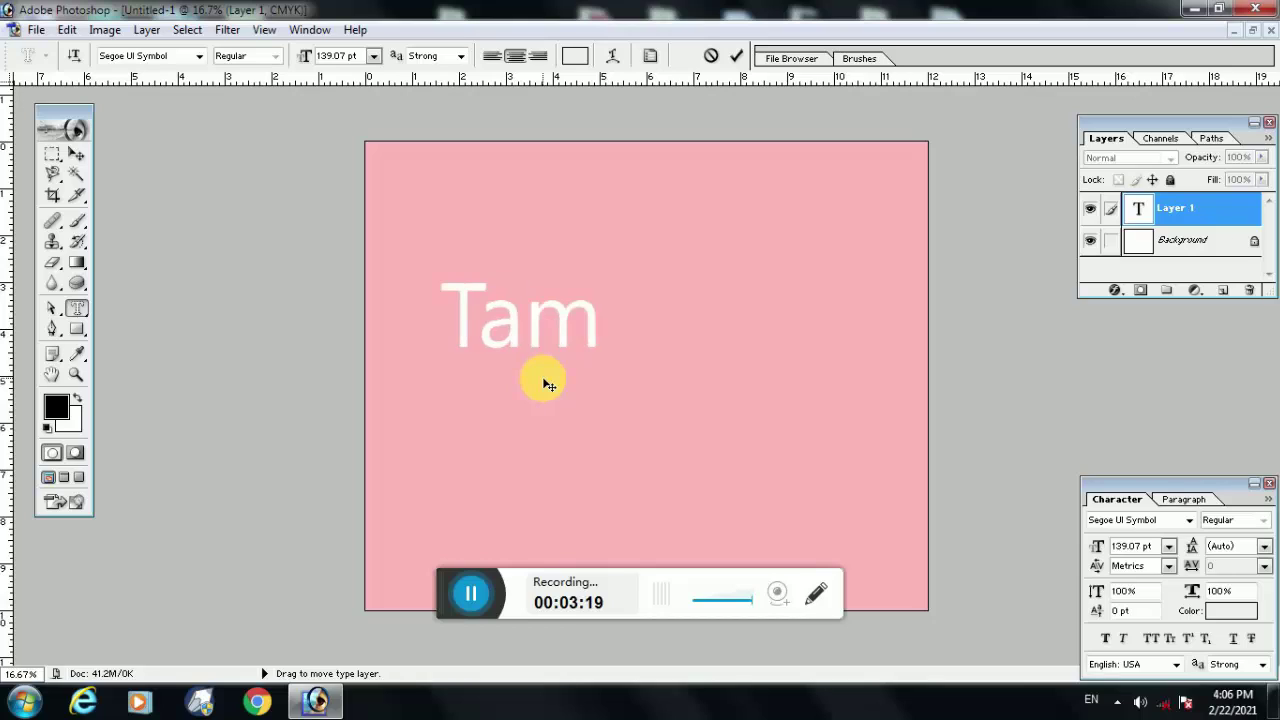
pyautogui.write('ill')
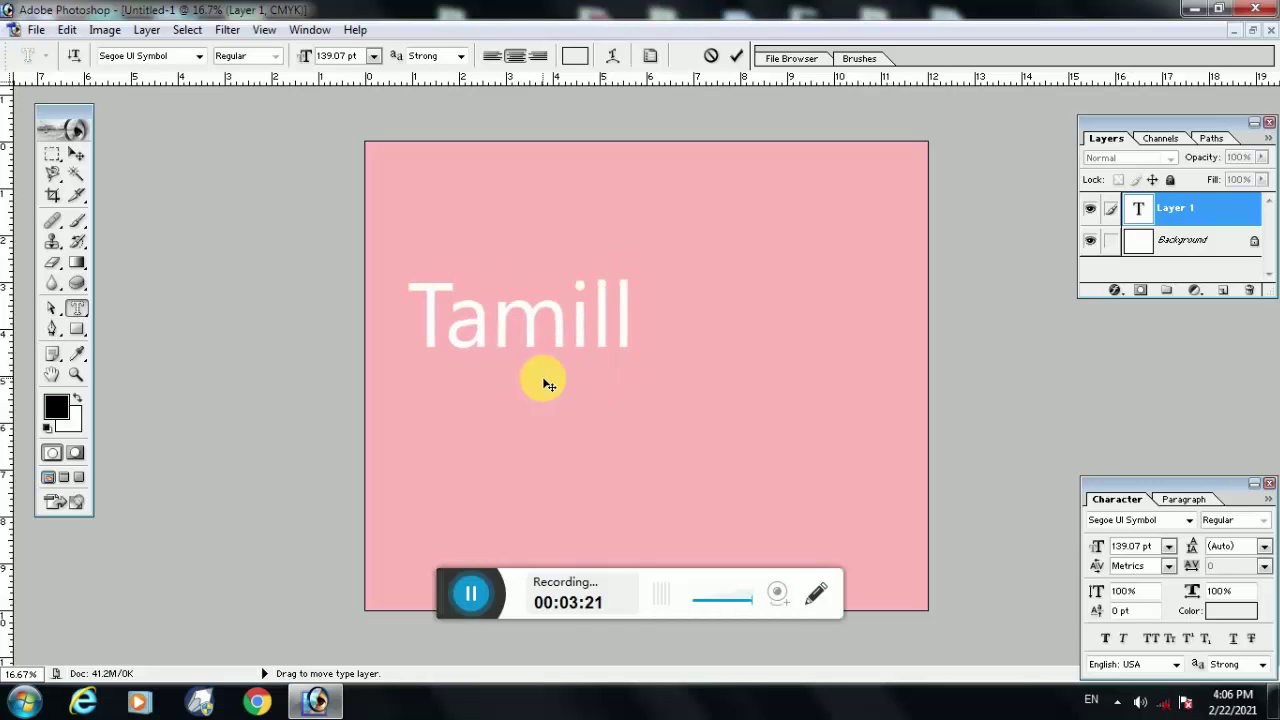
pyautogui.press('BackSpace')
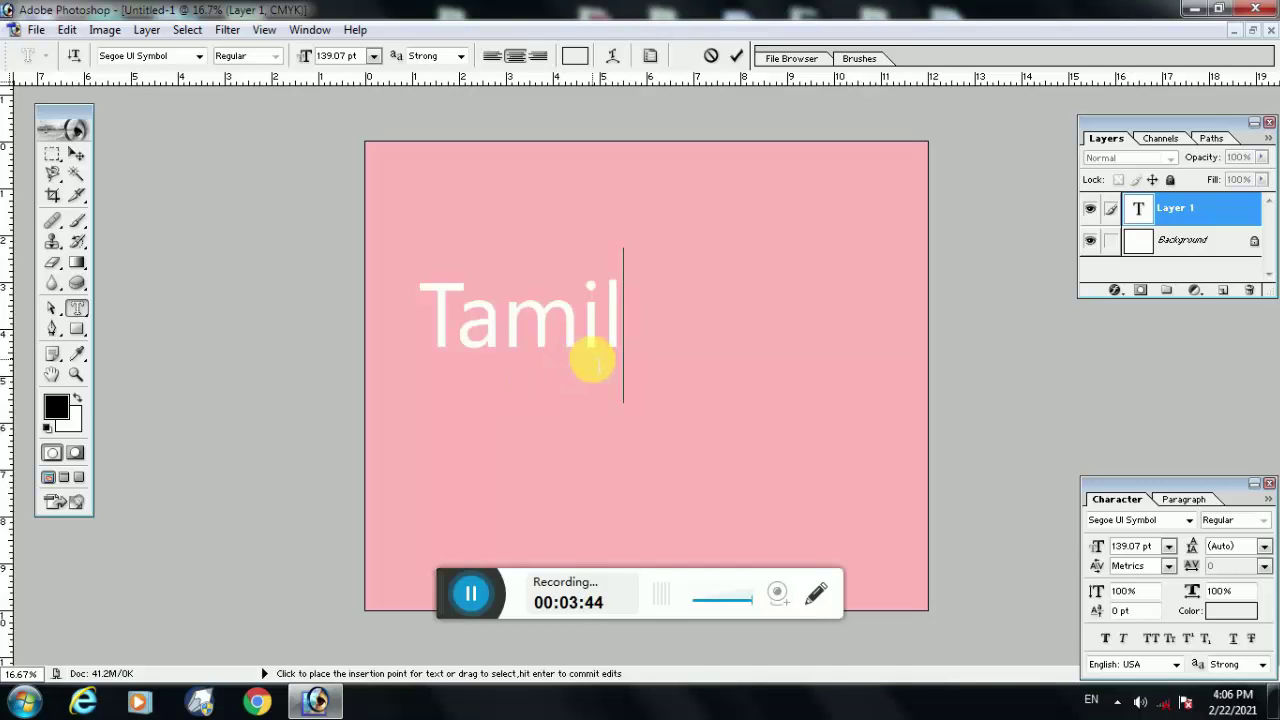
# Clear the horizontal mask text and enter "tamil" with the Vertical Type Mask tool near the centre of the canvas
pyautogui.press('BackSpace')
pyautogui.press('BackSpace')
pyautogui.press('BackSpace')
pyautogui.press('BackSpace')
pyautogui.press('BackSpace')
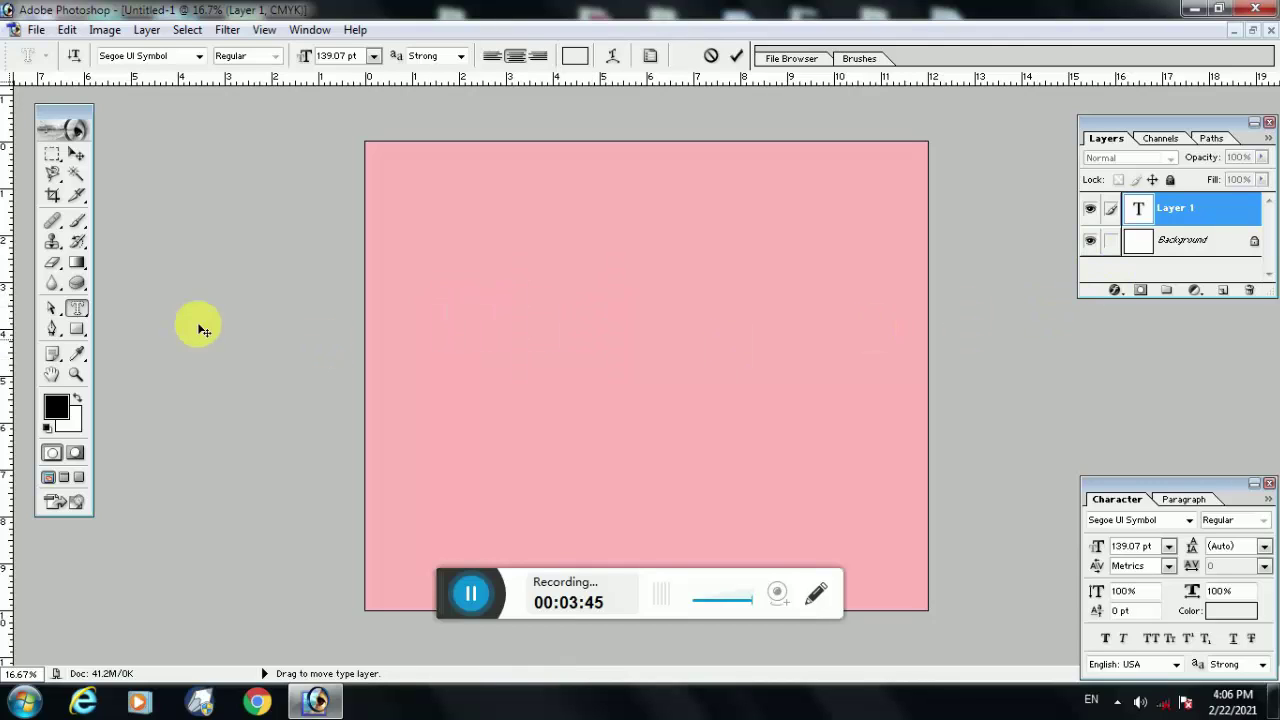
pyautogui.moveTo(75, 320); pyautogui.dragTo(134, 366)
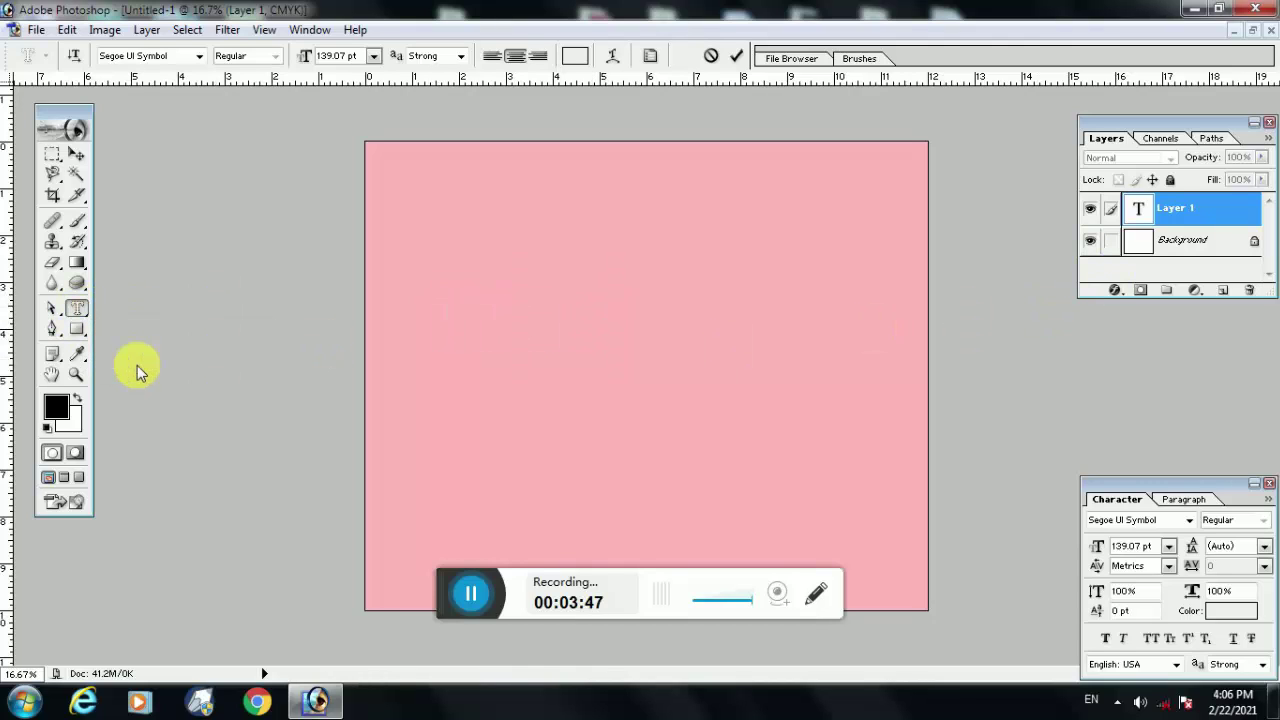
pyautogui.click(598, 258)
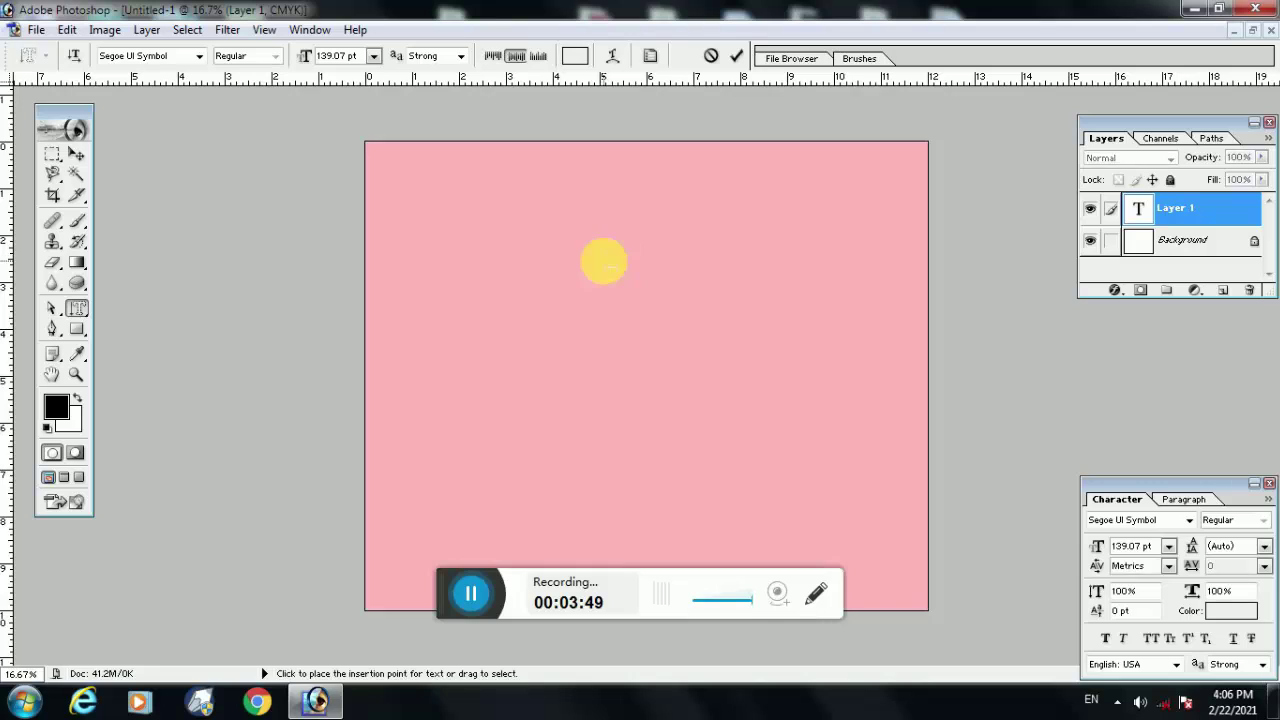
pyautogui.write('t')
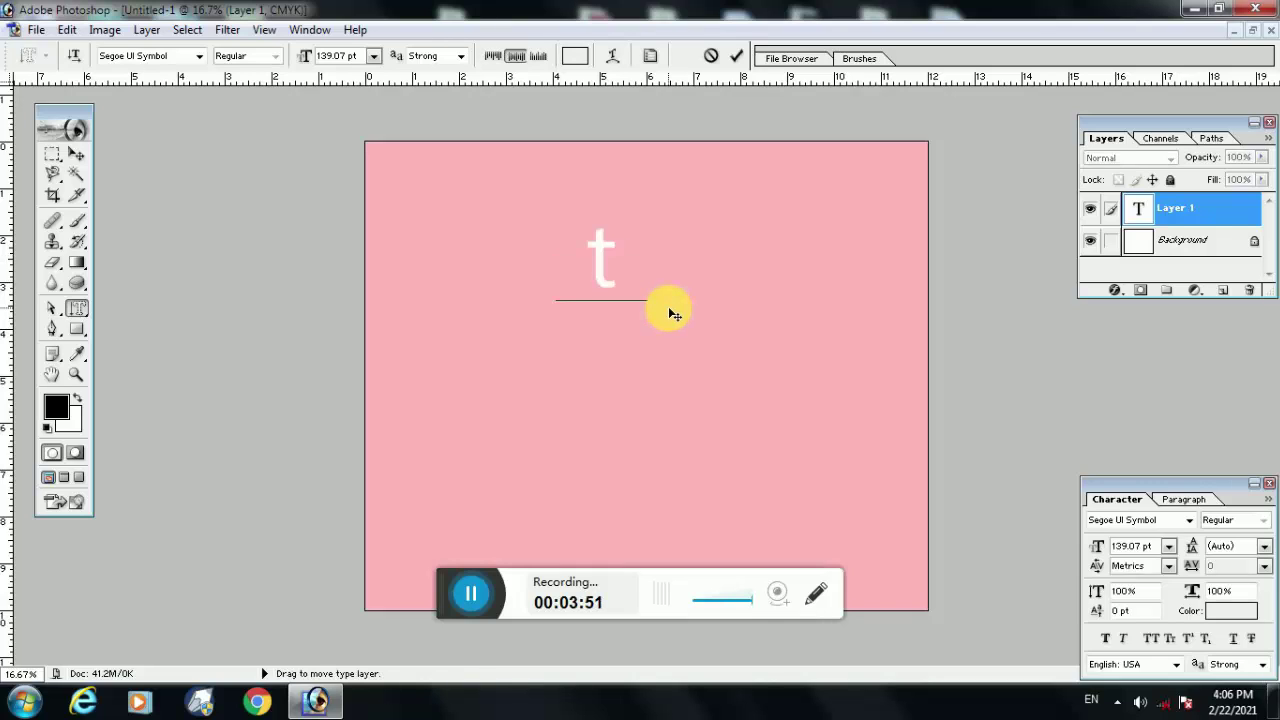
pyautogui.write('amil')
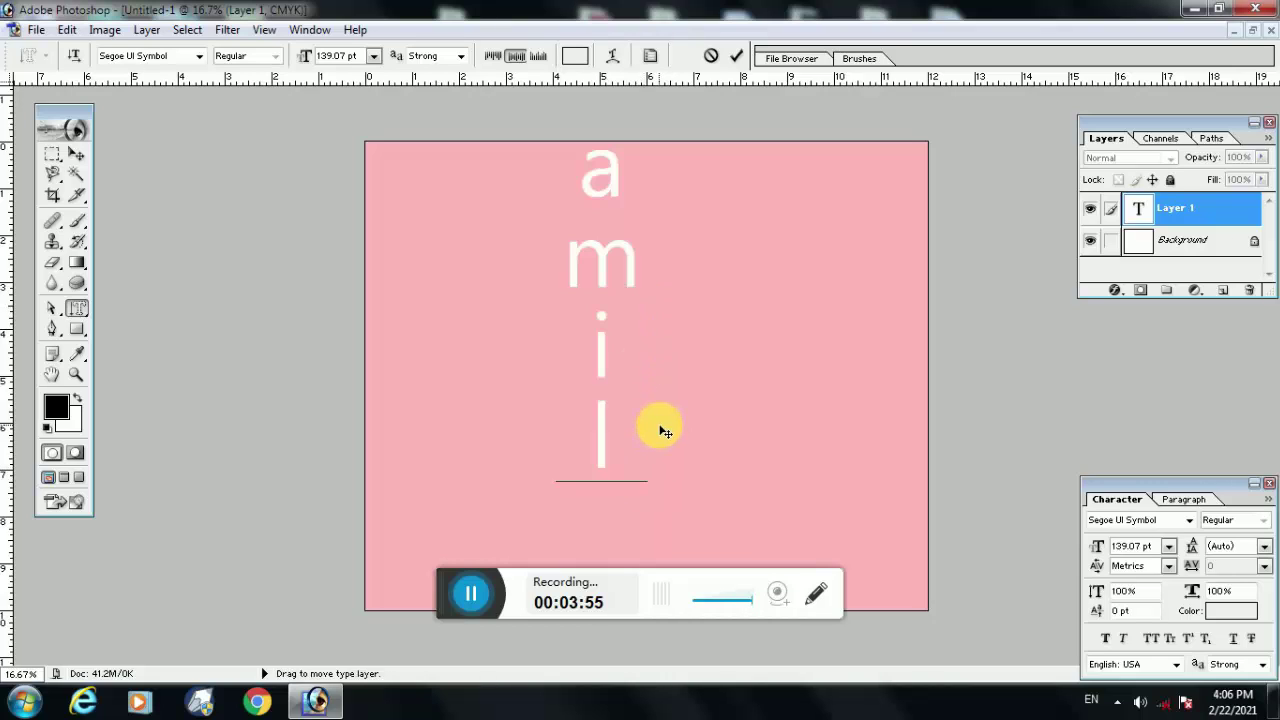
# Clear the vertical mask text and delete its layer so that only the Background remains
pyautogui.press('BackSpace')
pyautogui.press('BackSpace')
pyautogui.press('BackSpace')
pyautogui.press('BackSpace')
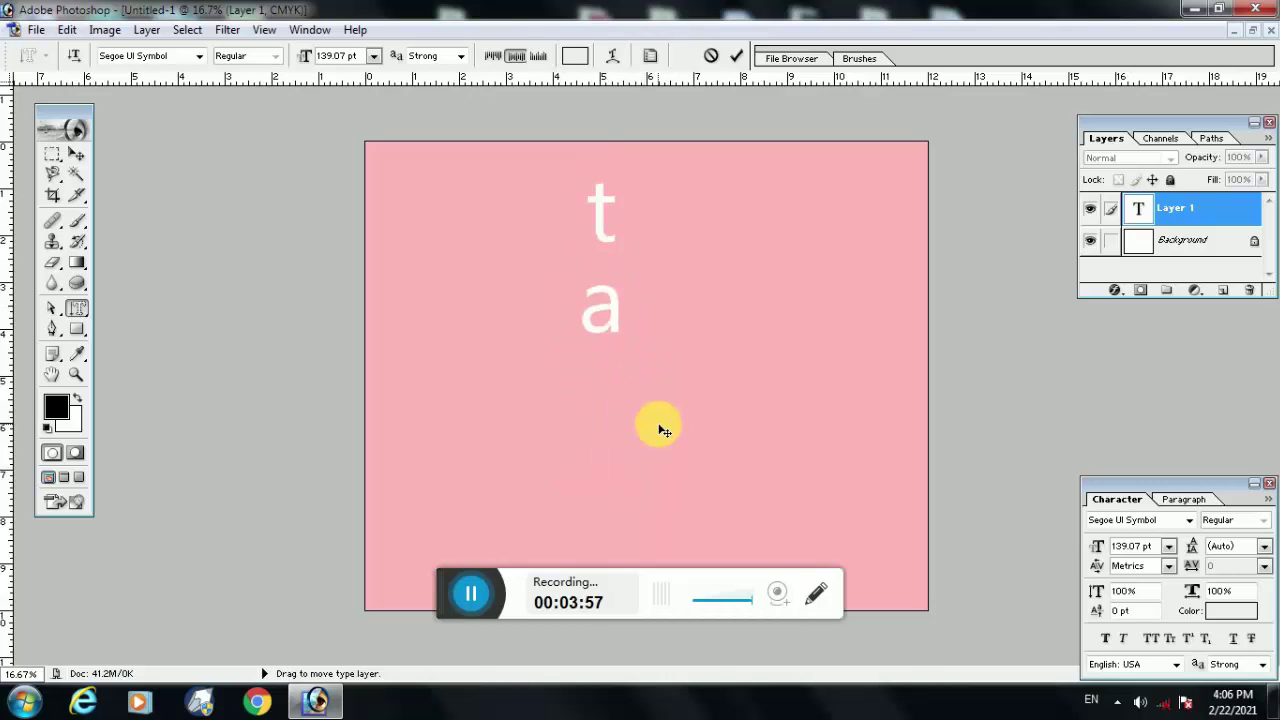
pyautogui.press('BackSpace')
pyautogui.moveTo(1223, 209); pyautogui.dragTo(1249, 290)
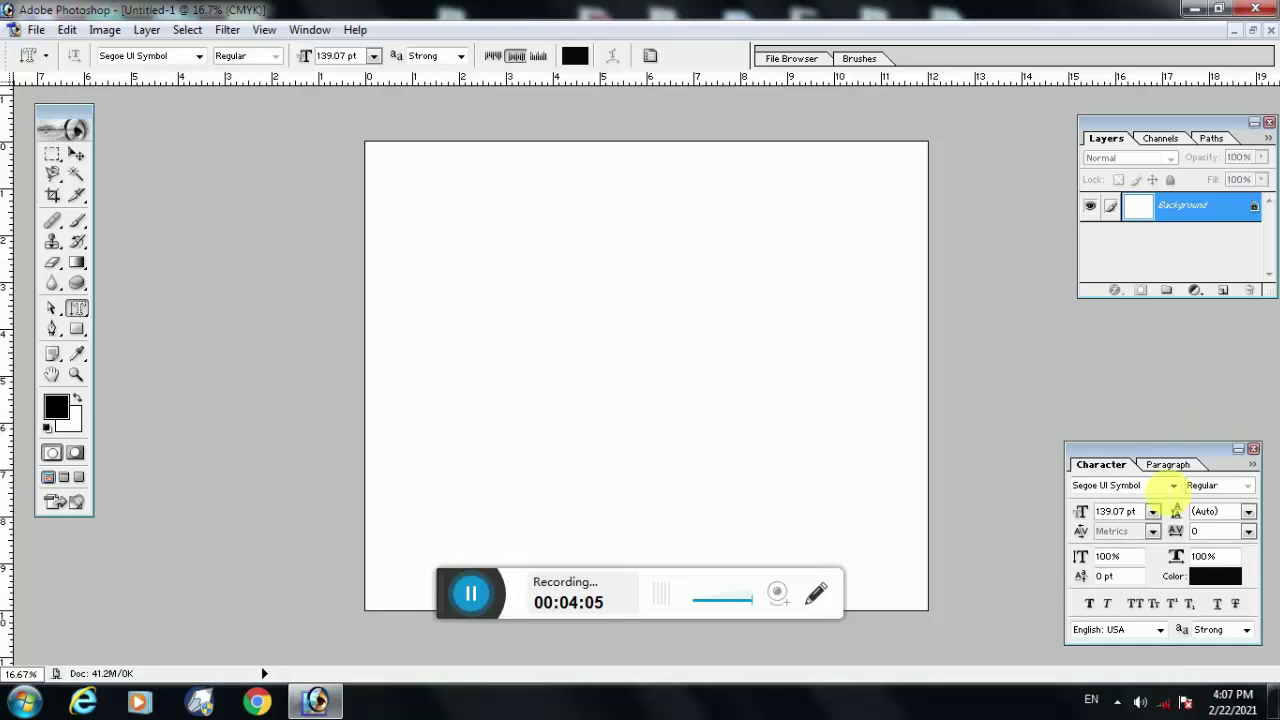
# Move the Character palette up beneath the Layers palette and close it
pyautogui.moveTo(1168, 486); pyautogui.dragTo(1171, 368)
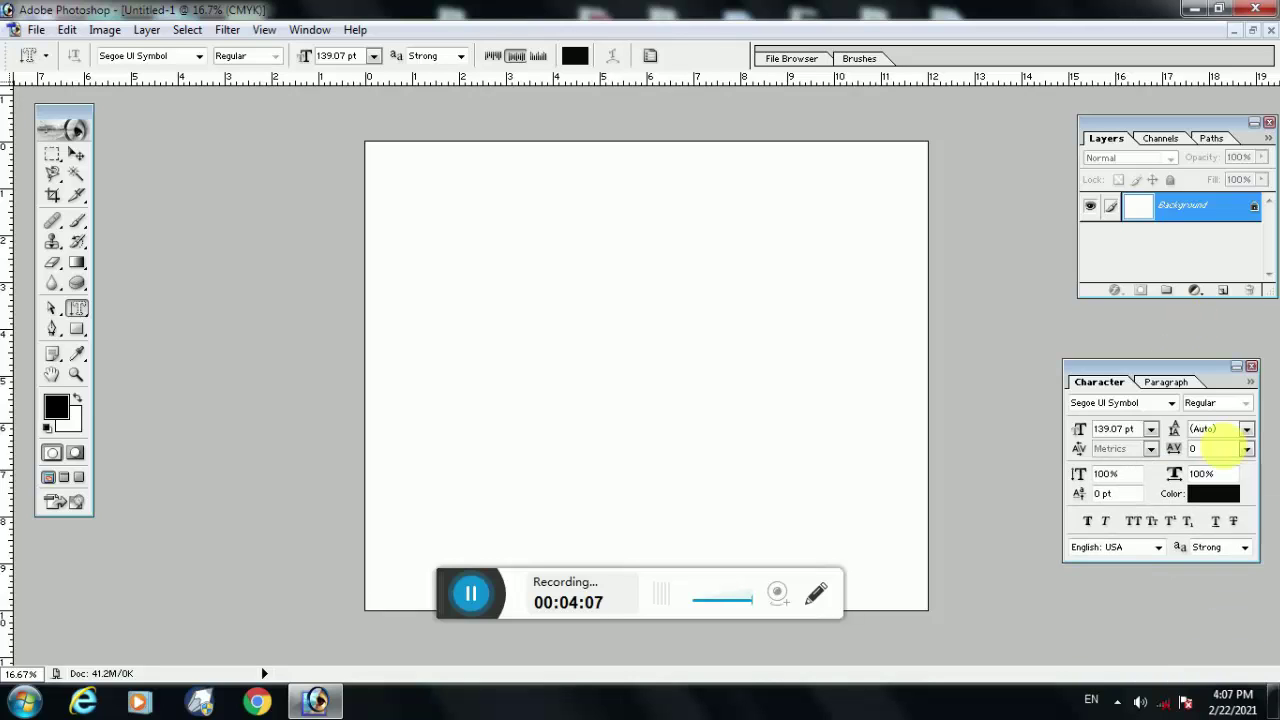
pyautogui.click(1251, 366)
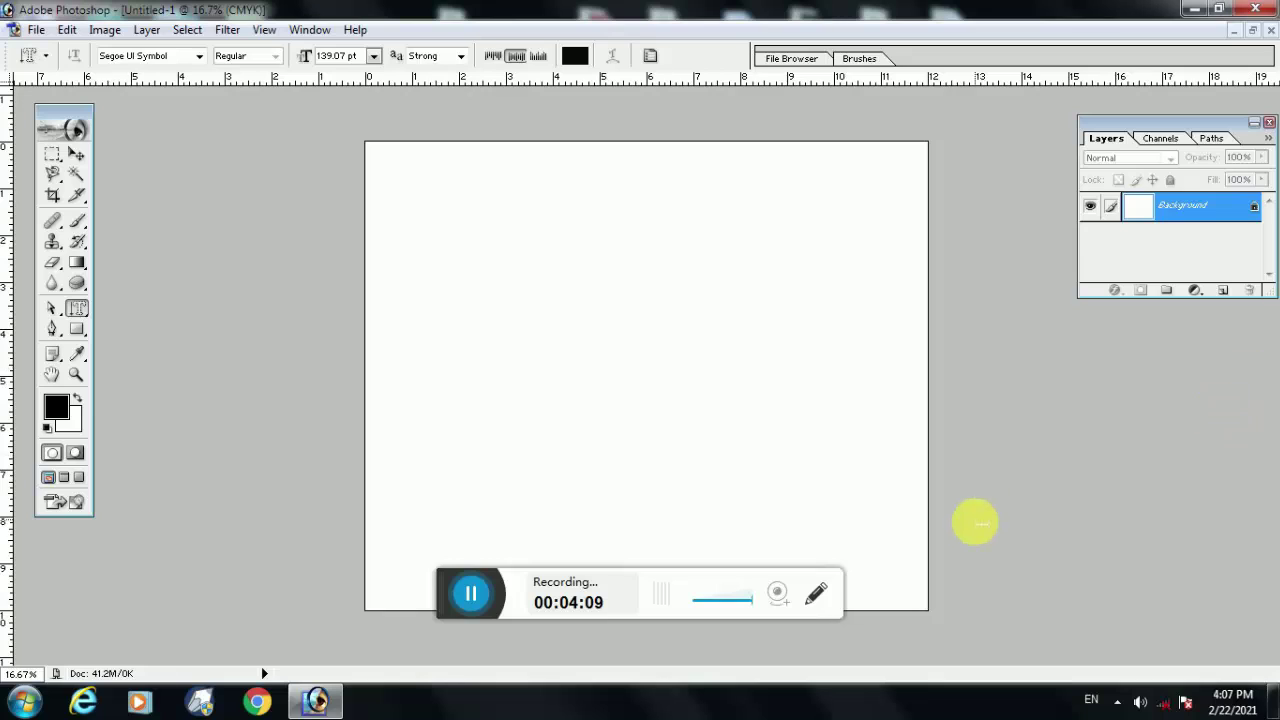
pyautogui.hotkey('alt', 't')
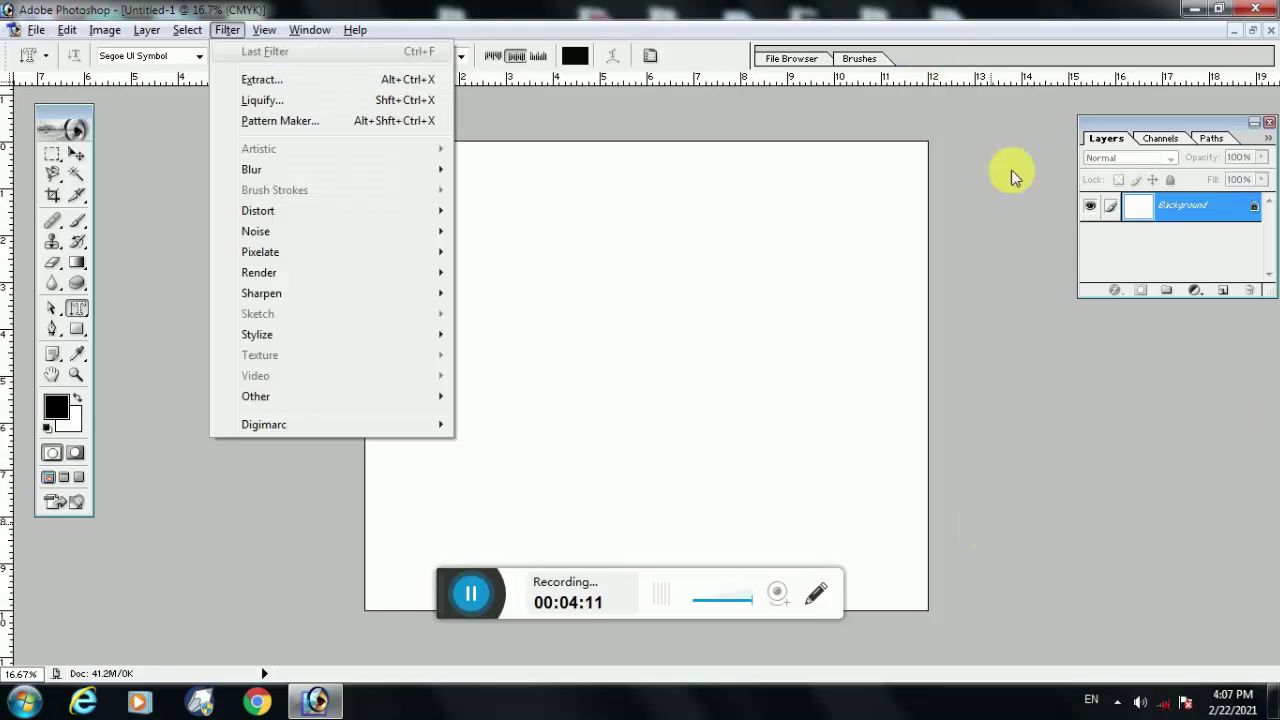
pyautogui.click(746, 322)
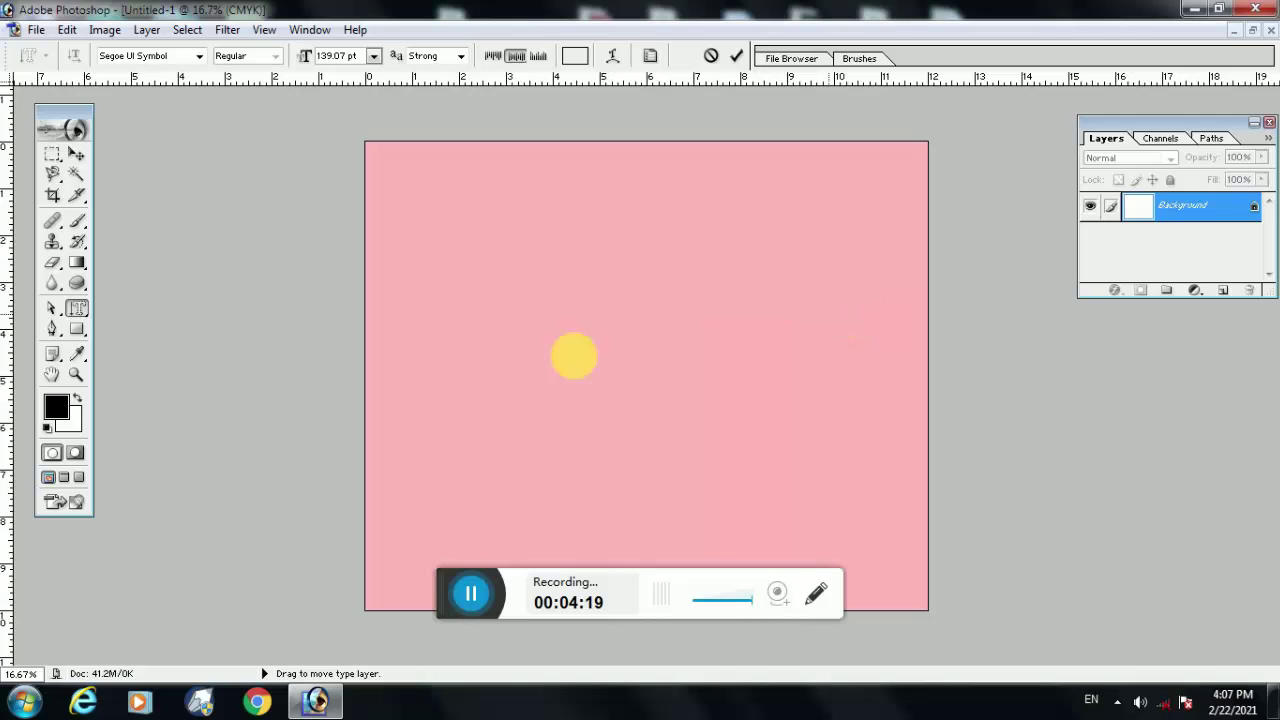
# Start a new text entry in the upper-left part of the canvas with the Horizontal Type tool
pyautogui.click(77, 308)
pyautogui.click(171, 309)
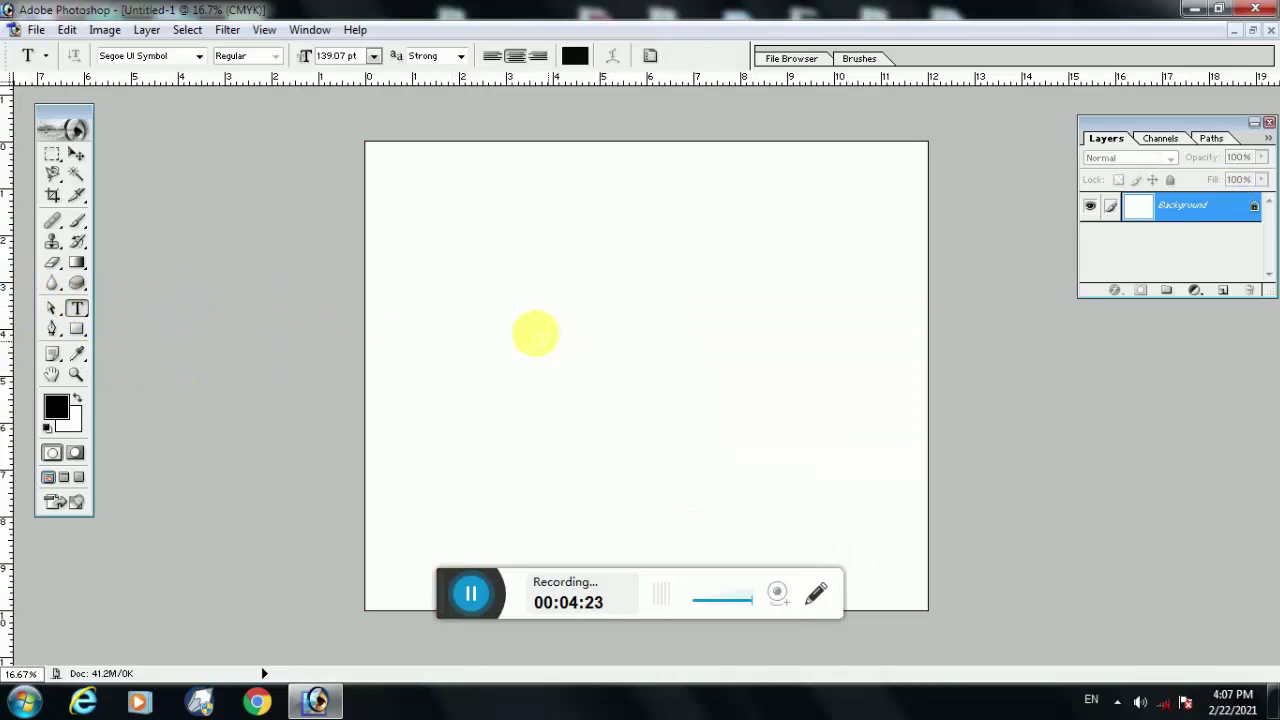
pyautogui.click(501, 319)
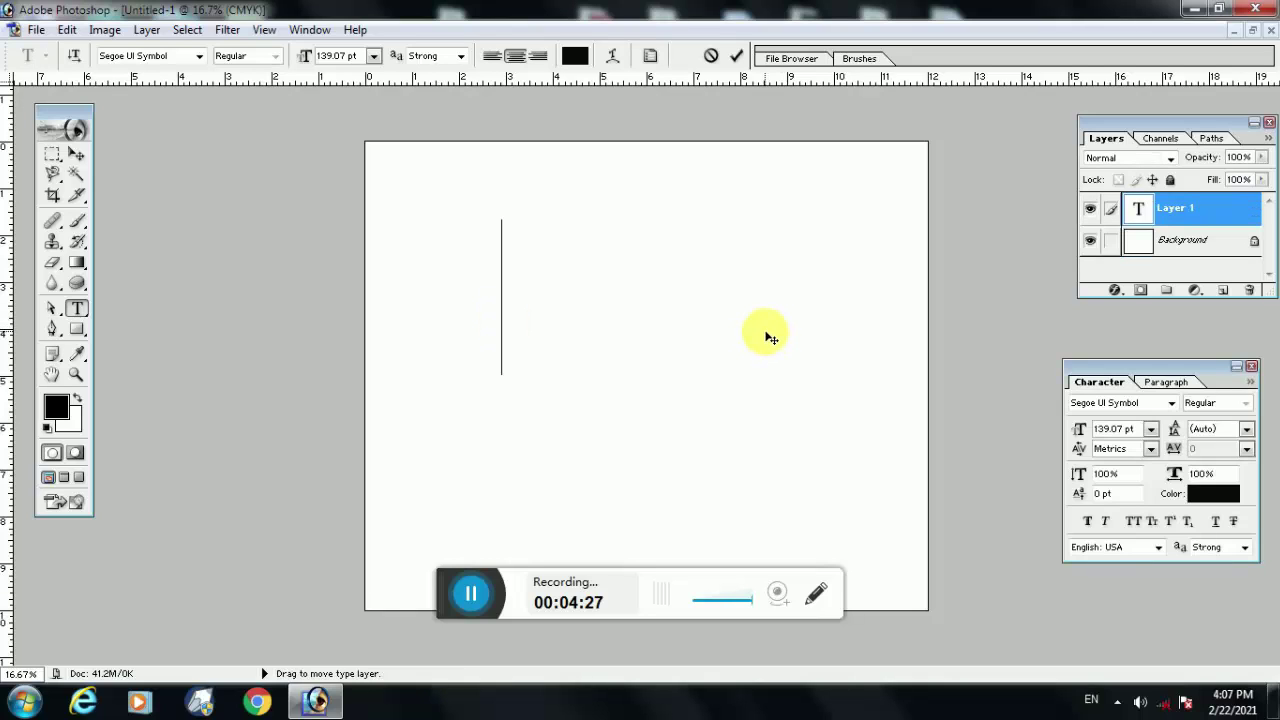
# Close and reopen the Character palette, and look at the Paragraph settings beside it
pyautogui.click(1252, 368)
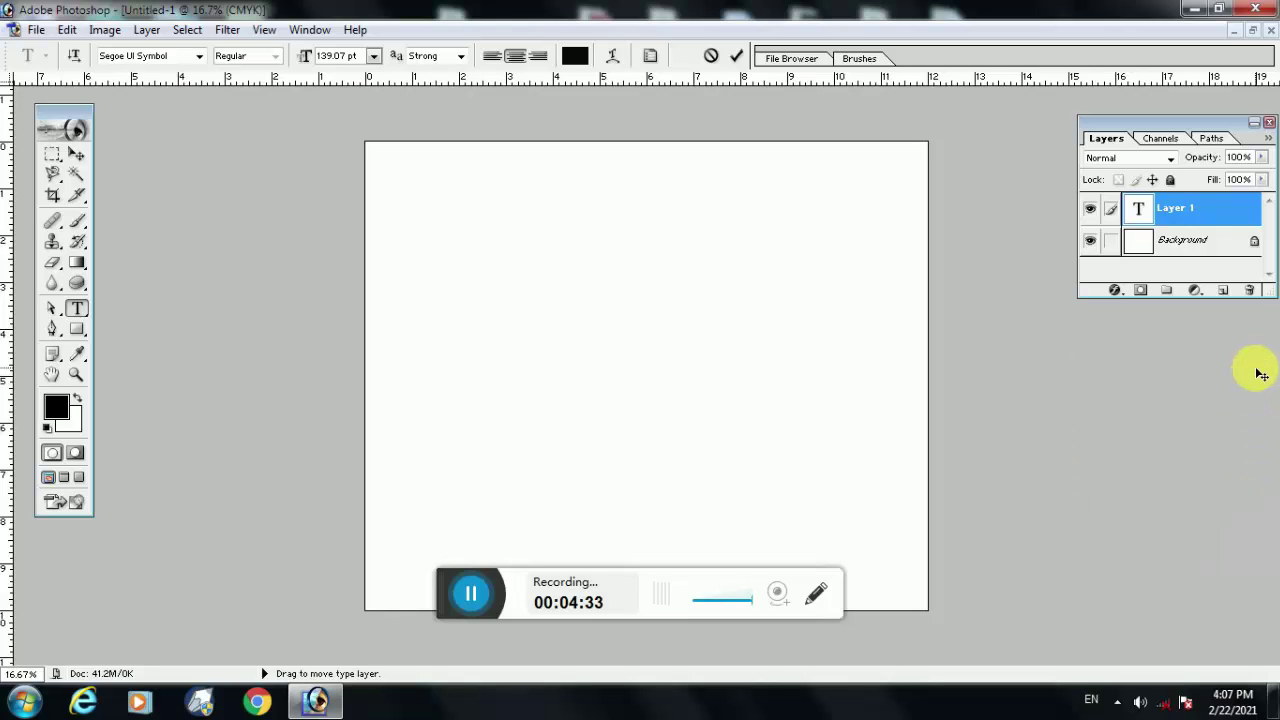
pyautogui.hotkey('ctrl', 't')
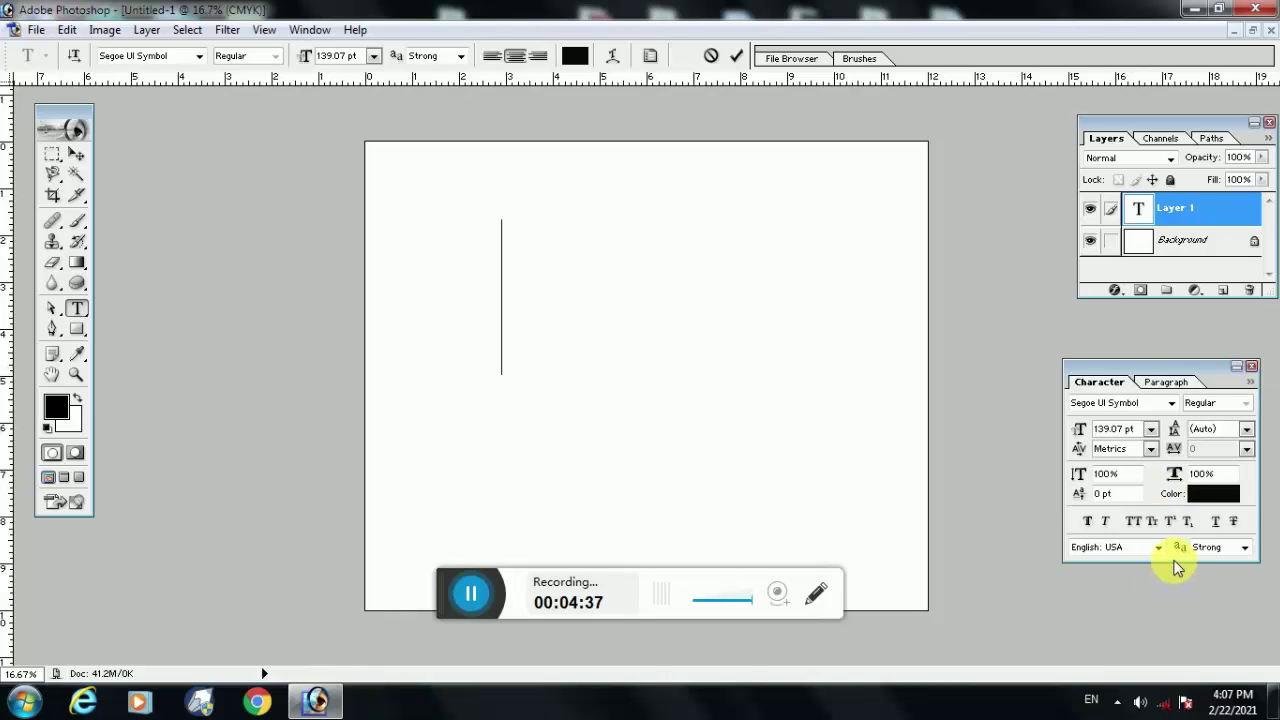
pyautogui.click(1168, 384)
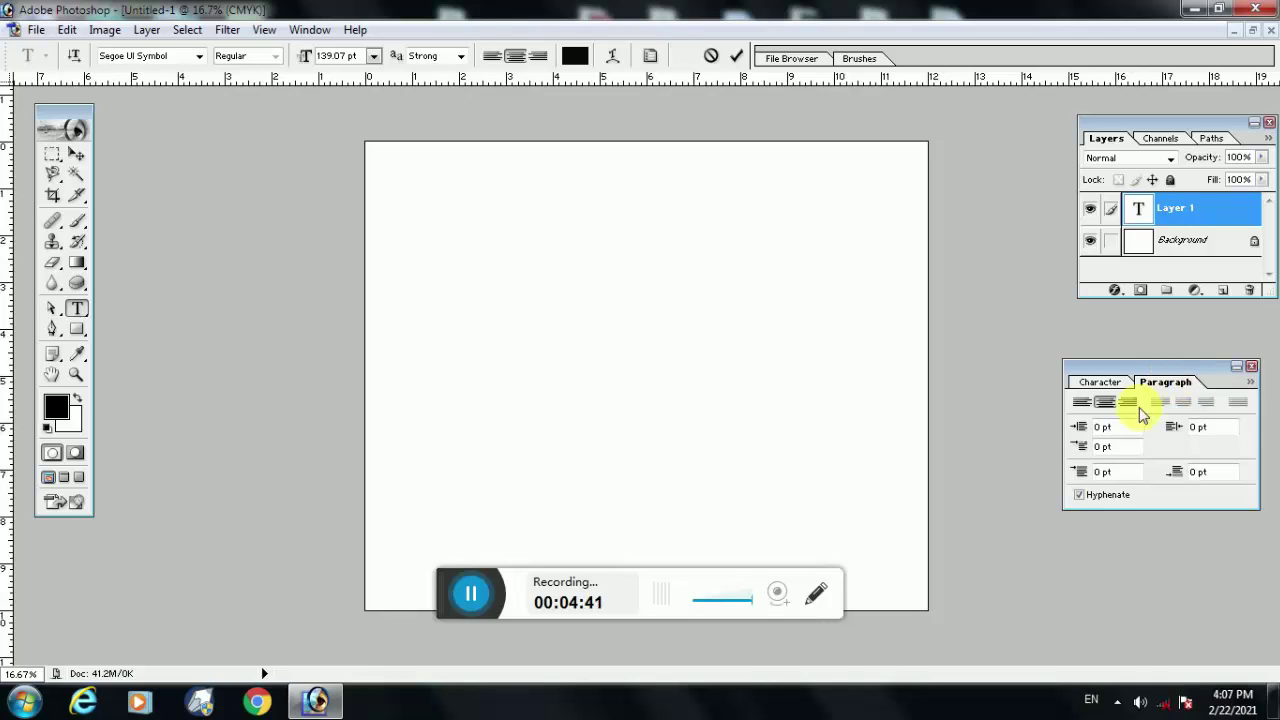
pyautogui.click(1117, 384)
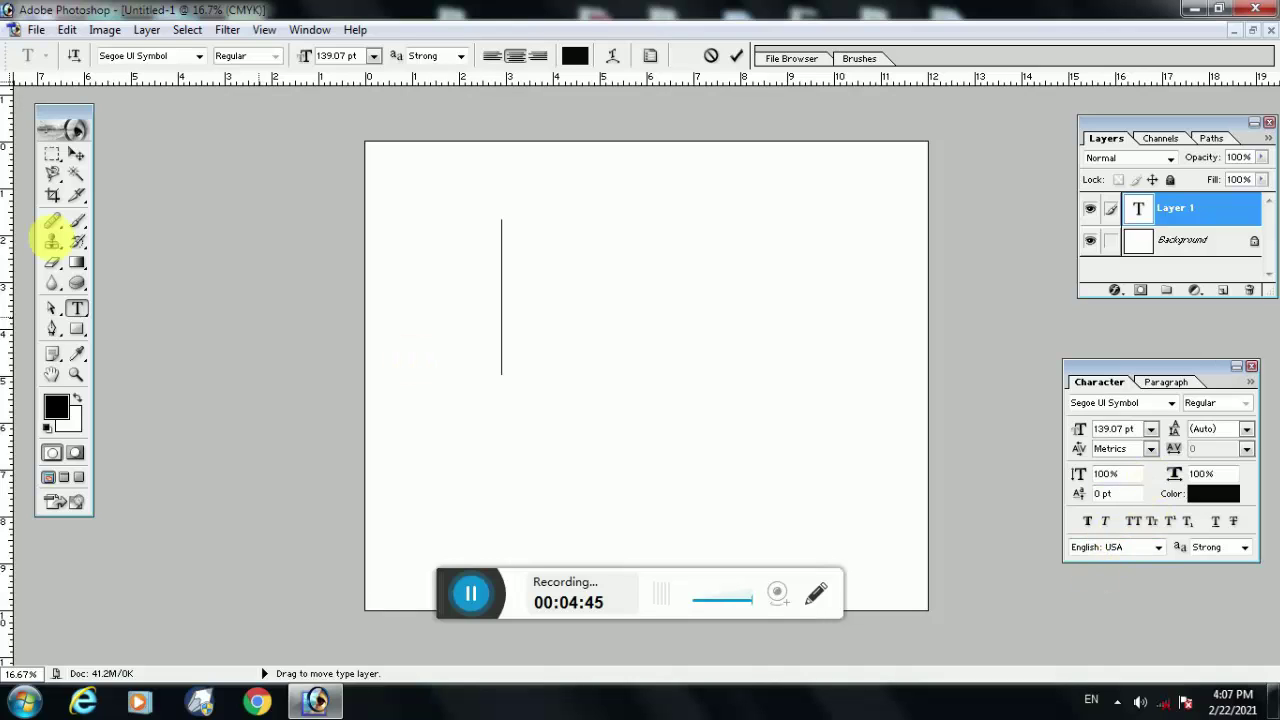
# Browse the list of available fonts from the Swis721 family up to the fonts beginning with B
pyautogui.click(198, 57)
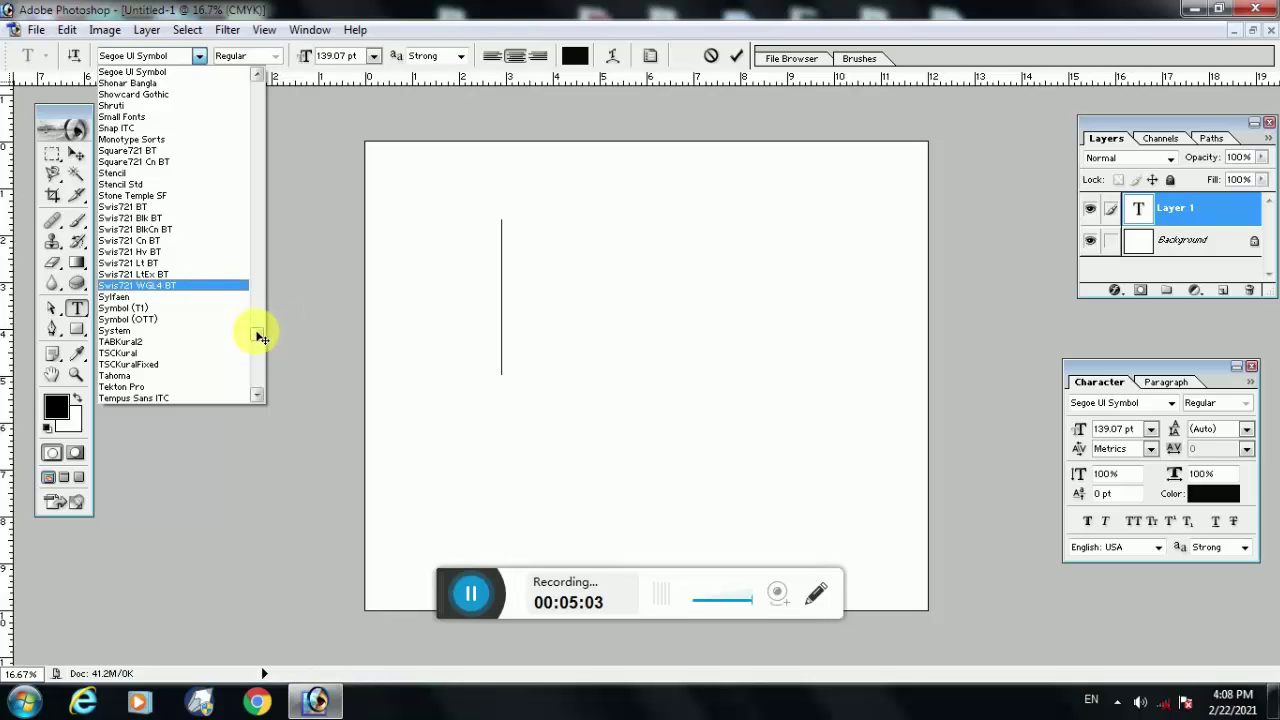
pyautogui.moveTo(258, 334); pyautogui.dragTo(259, 140)
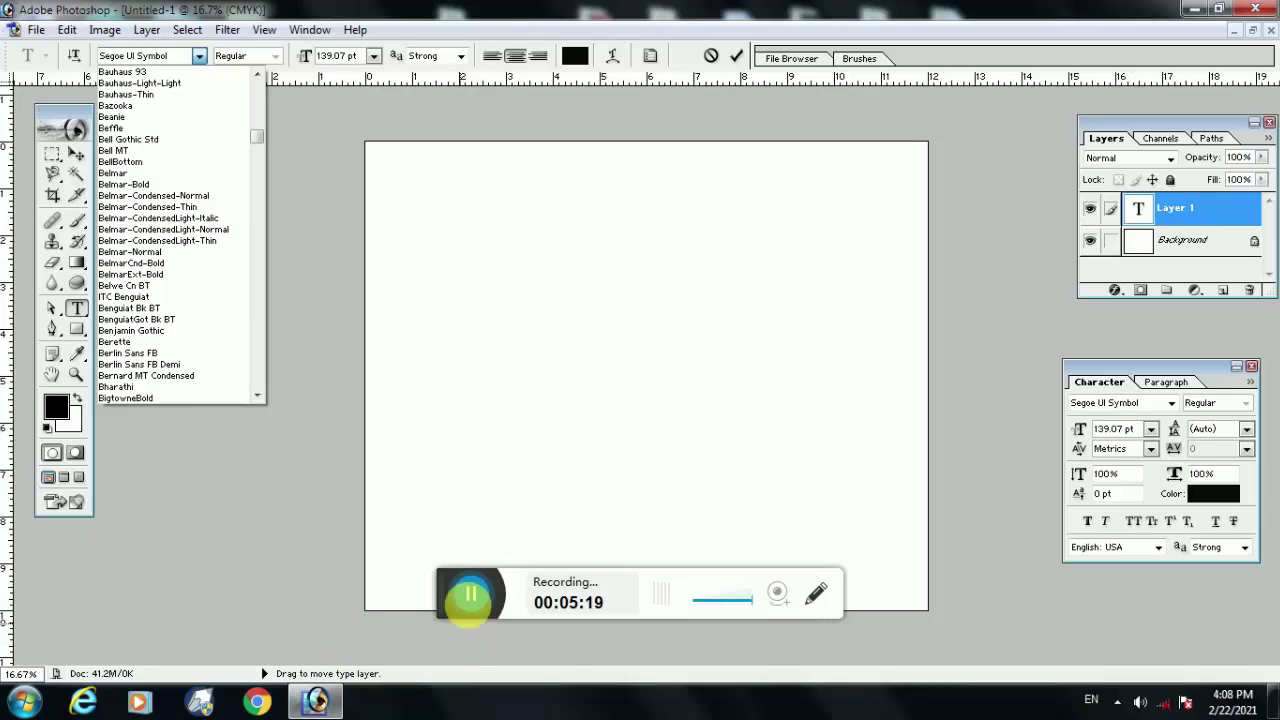
pyautogui.click(471, 596)
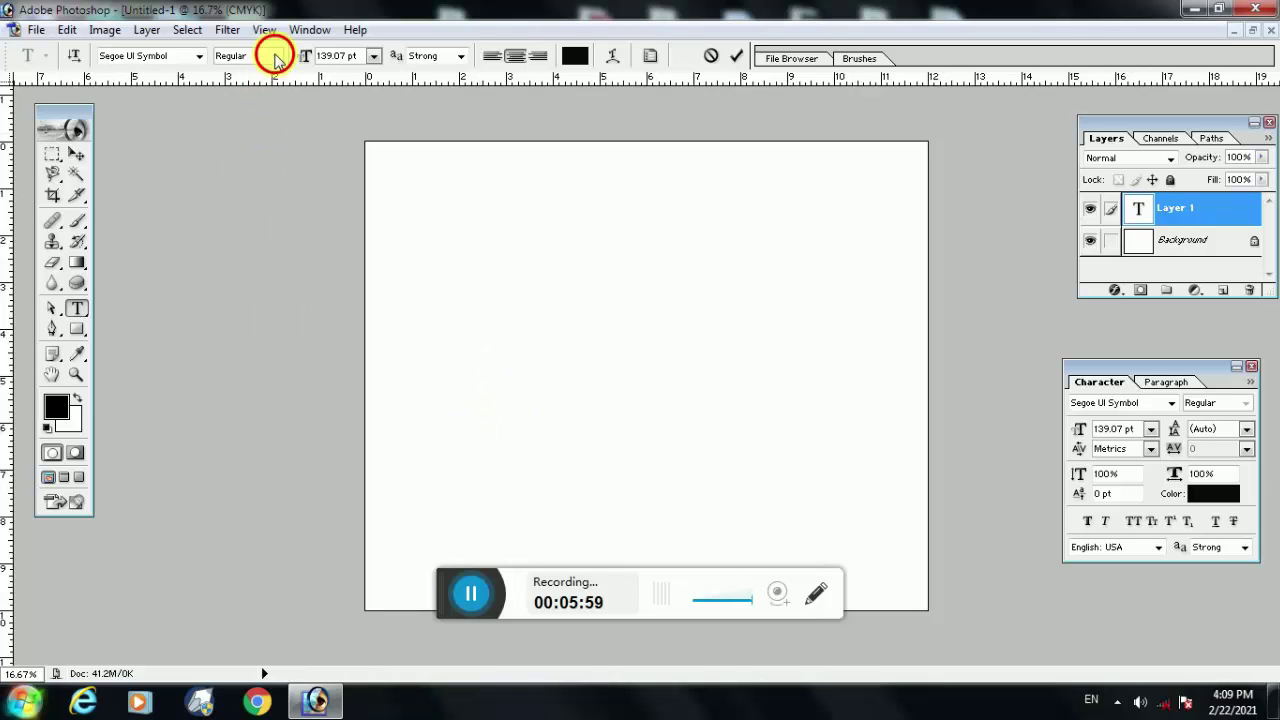
# Remove the trial letter "f", set the font to Tahoma and enter the sample letters "rr"
pyautogui.write('f')
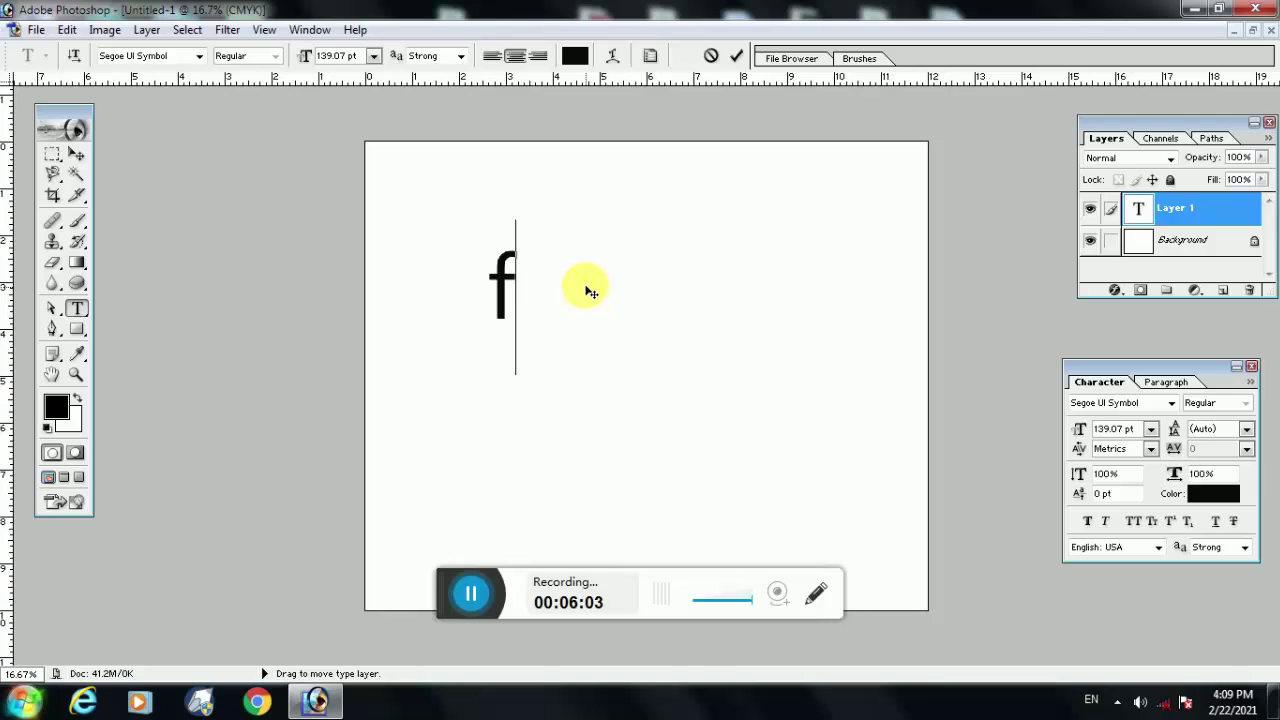
pyautogui.press('BackSpace')
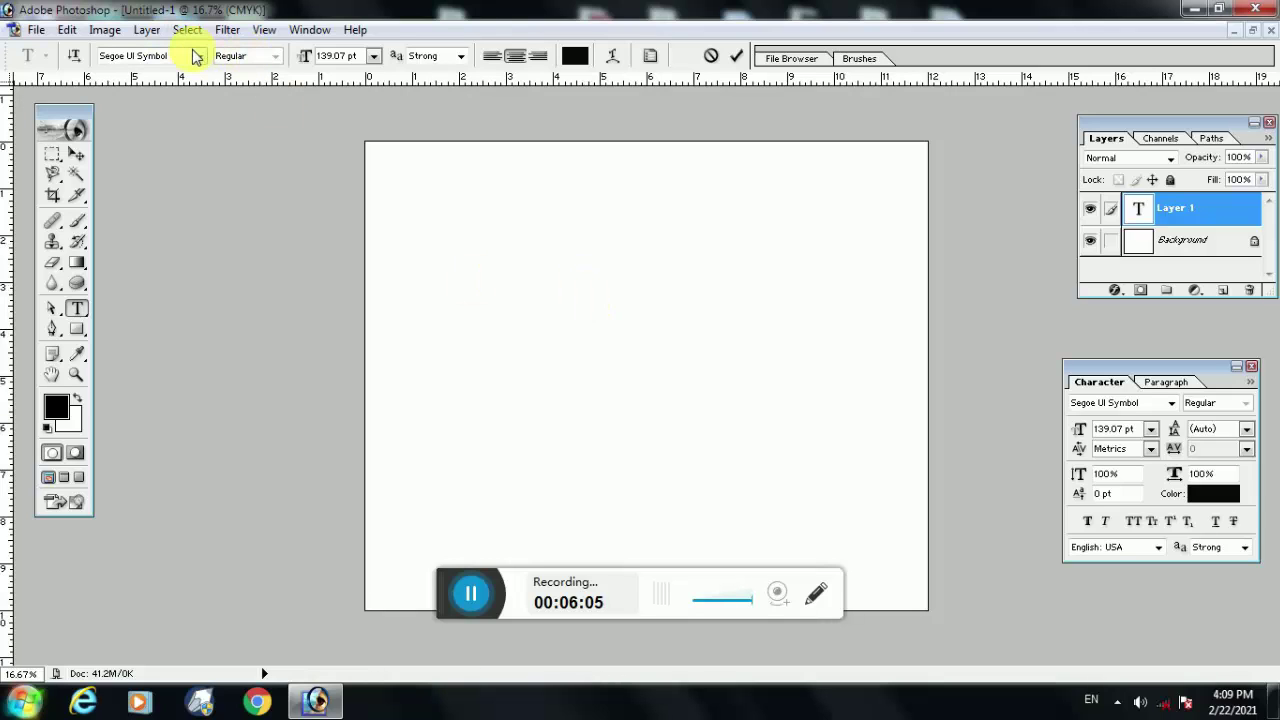
pyautogui.click(200, 57)
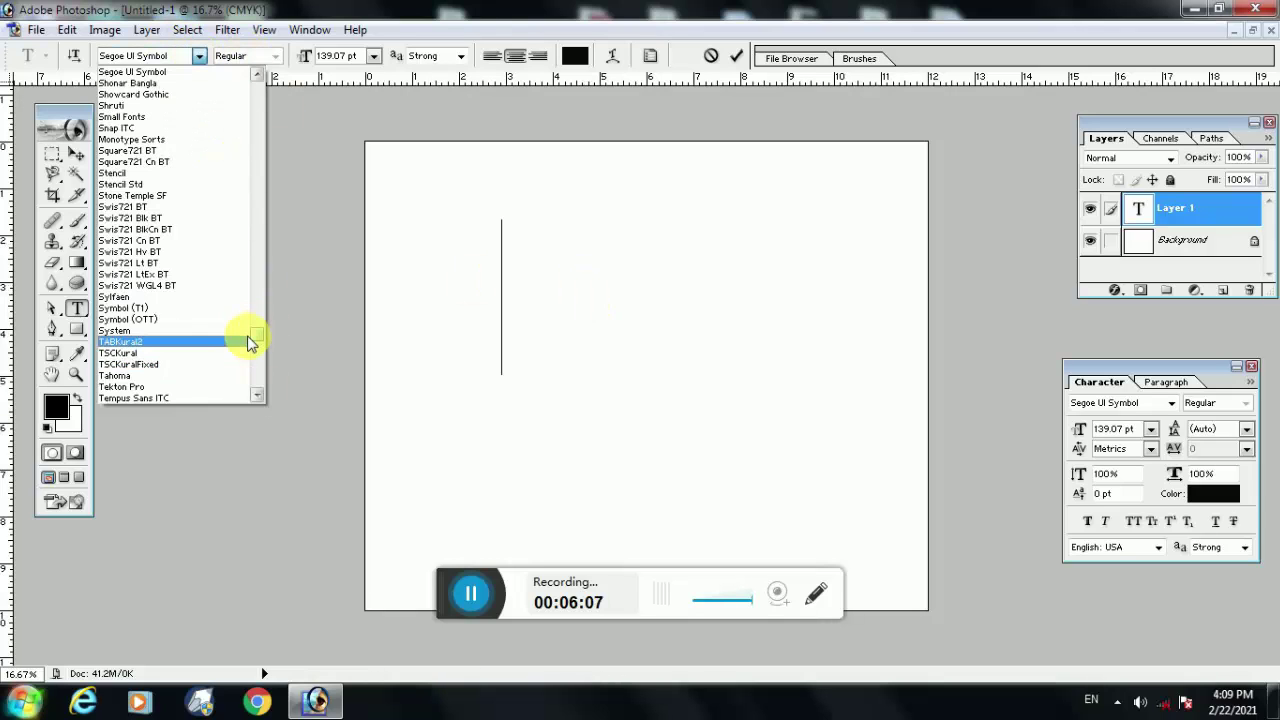
pyautogui.click(210, 378)
pyautogui.write('rr')
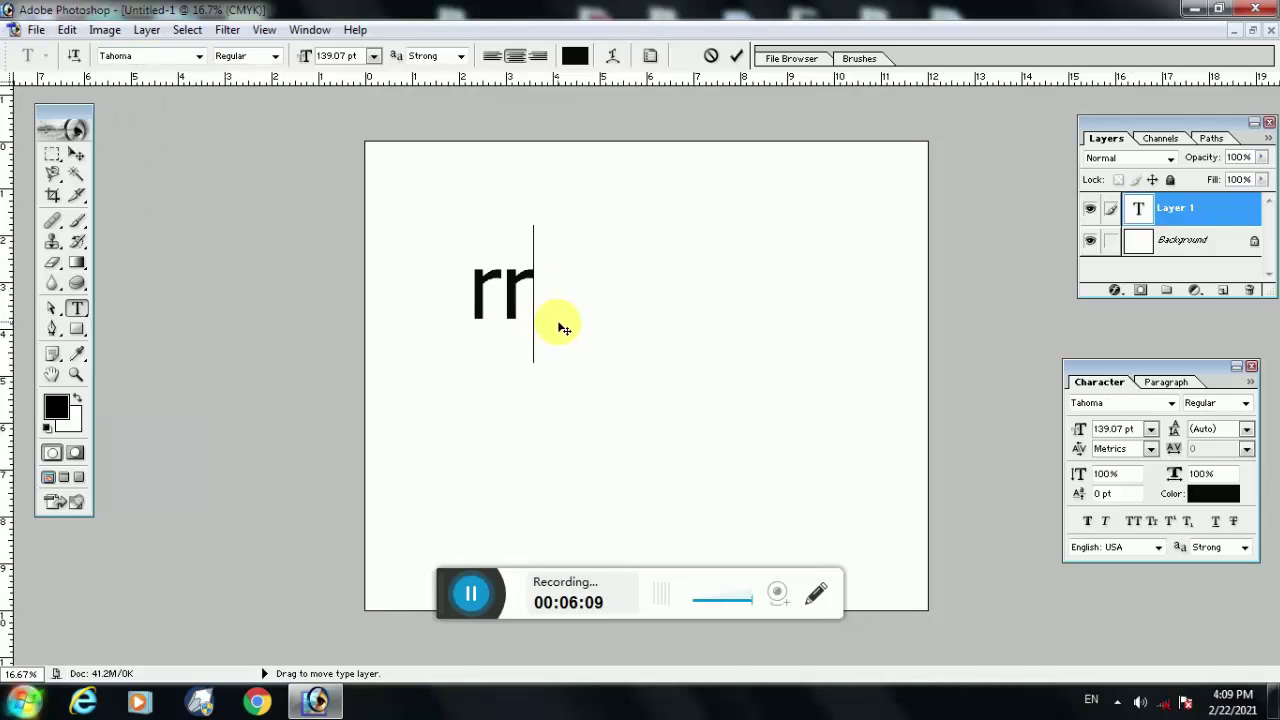
# Try the Bold font style without selecting the text and add the letter "d" after "rr"
pyautogui.click(274, 60)
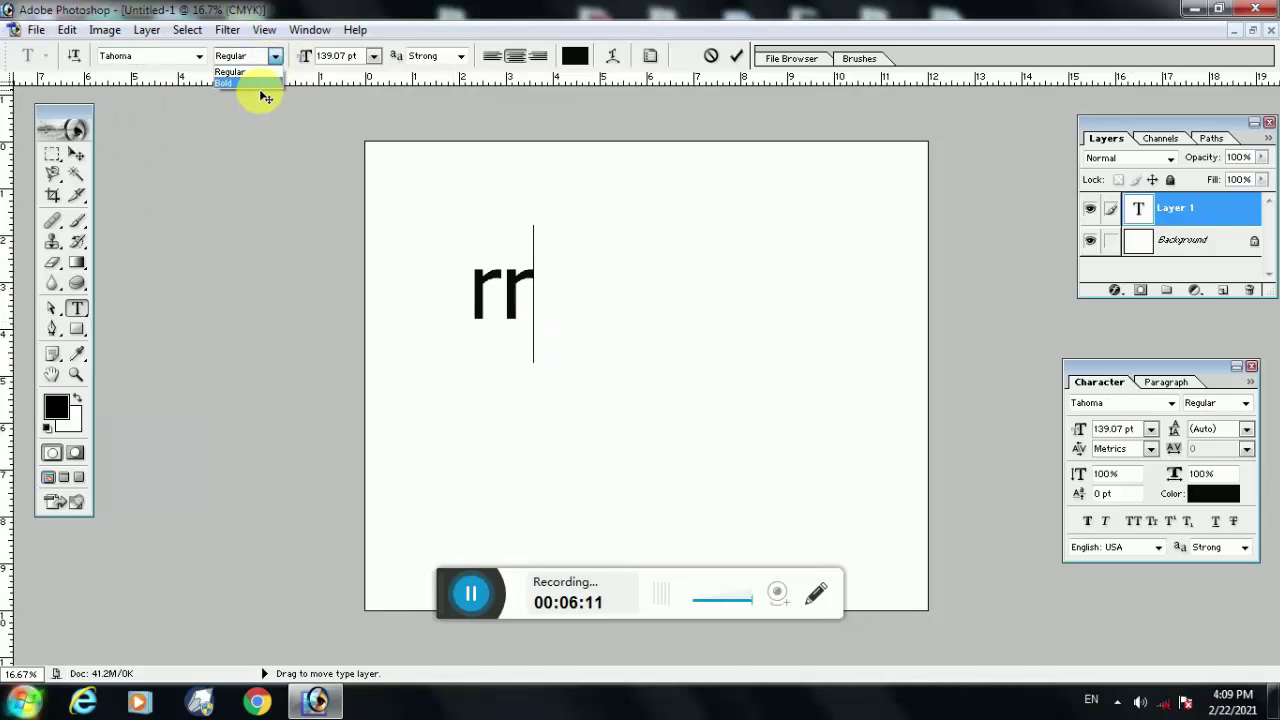
pyautogui.click(261, 90)
pyautogui.write('d')
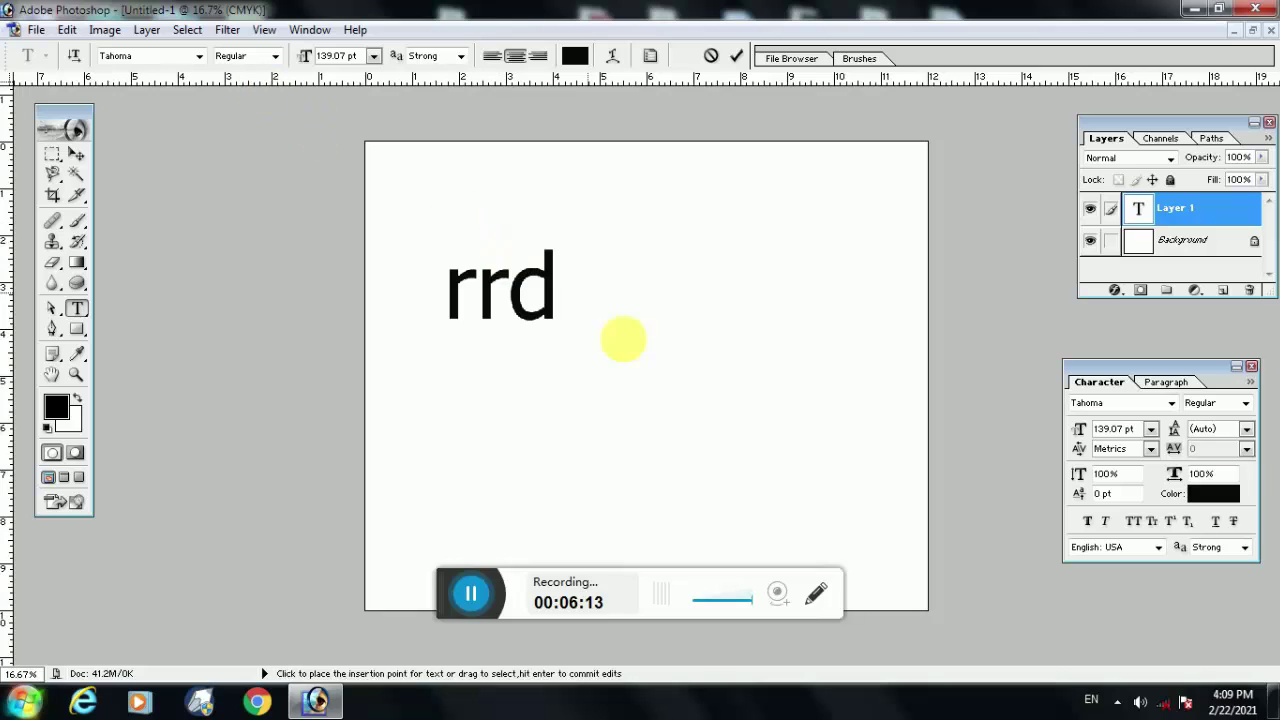
# Select the whole "rrd" text and set its font style to Bold
pyautogui.moveTo(560, 300); pyautogui.dragTo(264, 210)
pyautogui.click(274, 56)
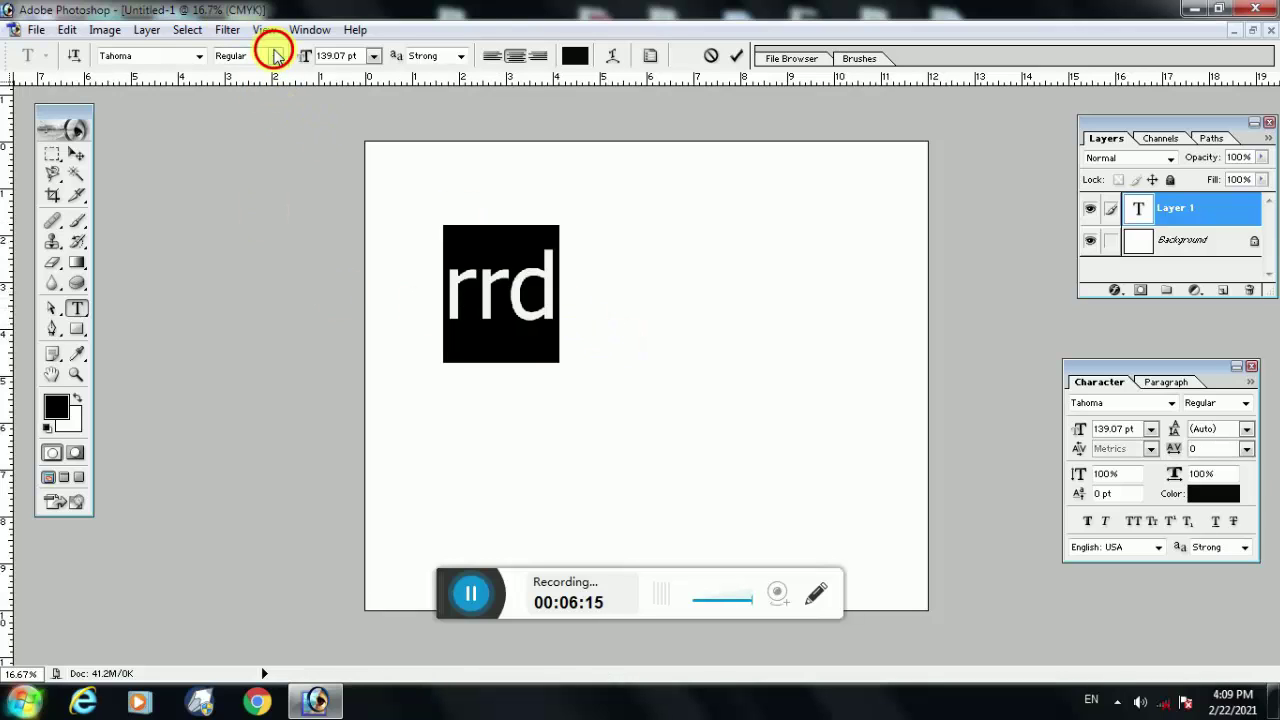
pyautogui.click(268, 86)
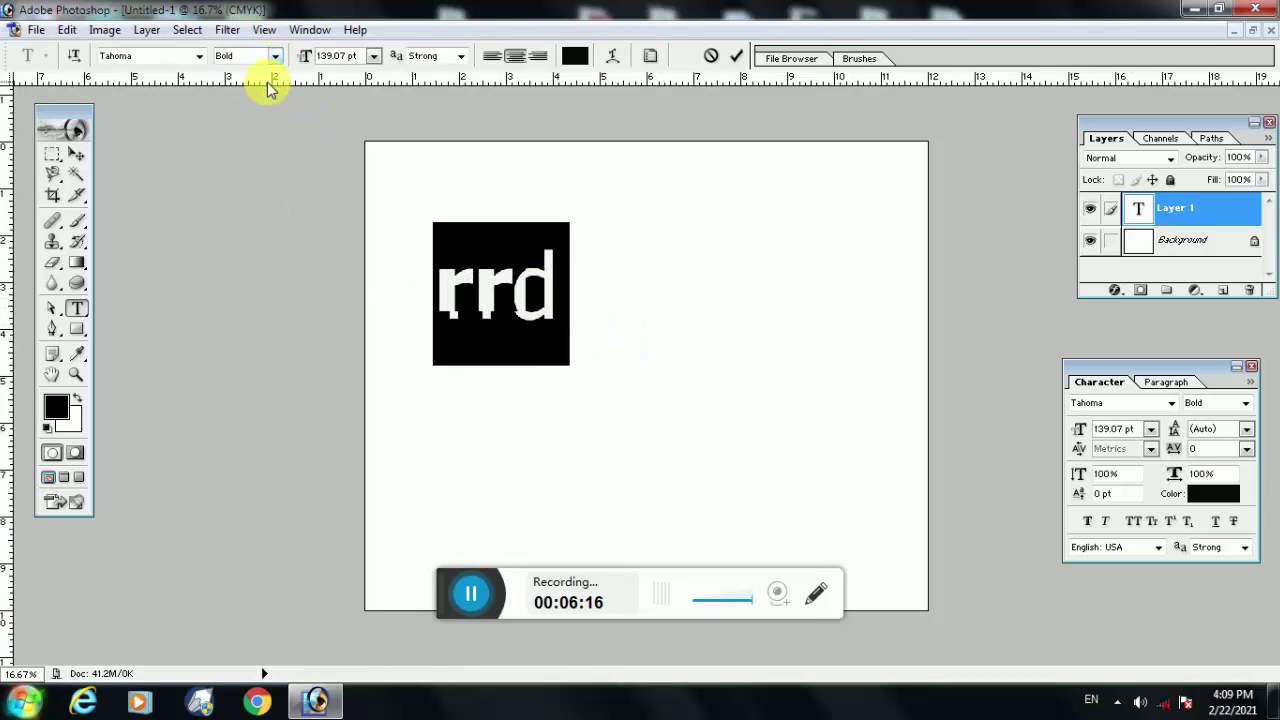
pyautogui.click(560, 294)
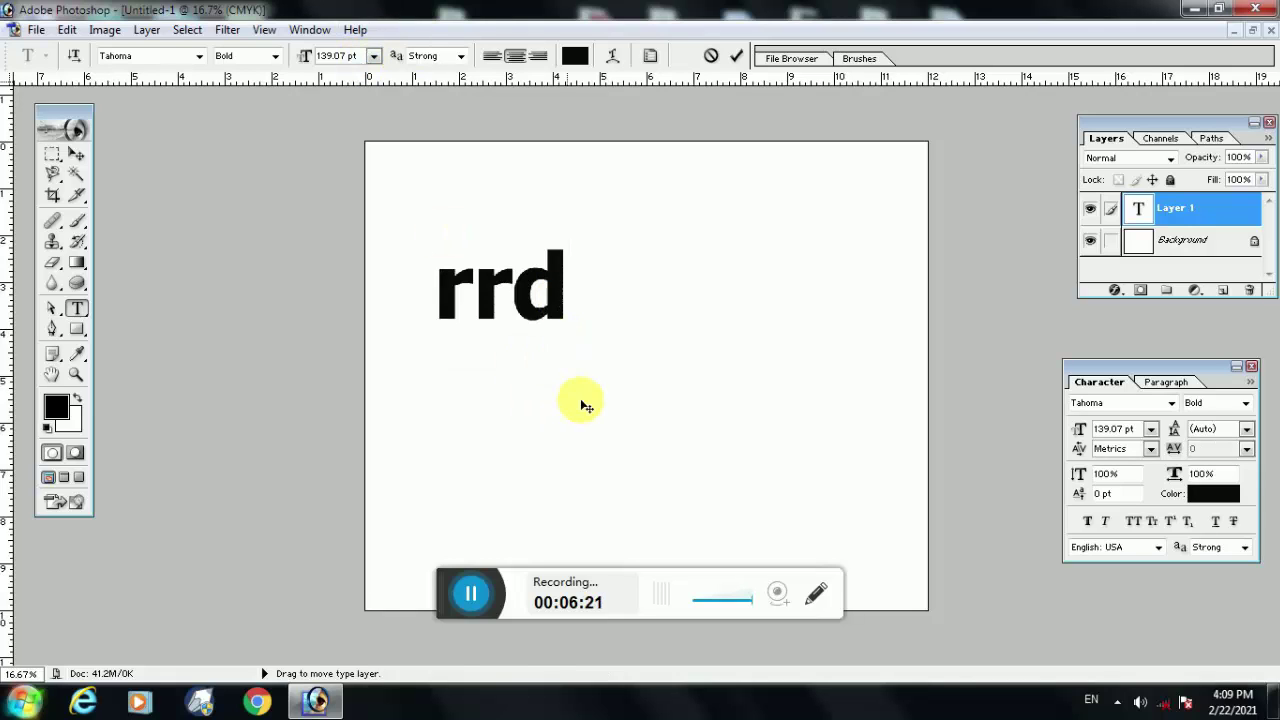
# Select the "rrd" text and increase its font size gradually to 196.07 pt
pyautogui.moveTo(571, 280); pyautogui.dragTo(440, 287)
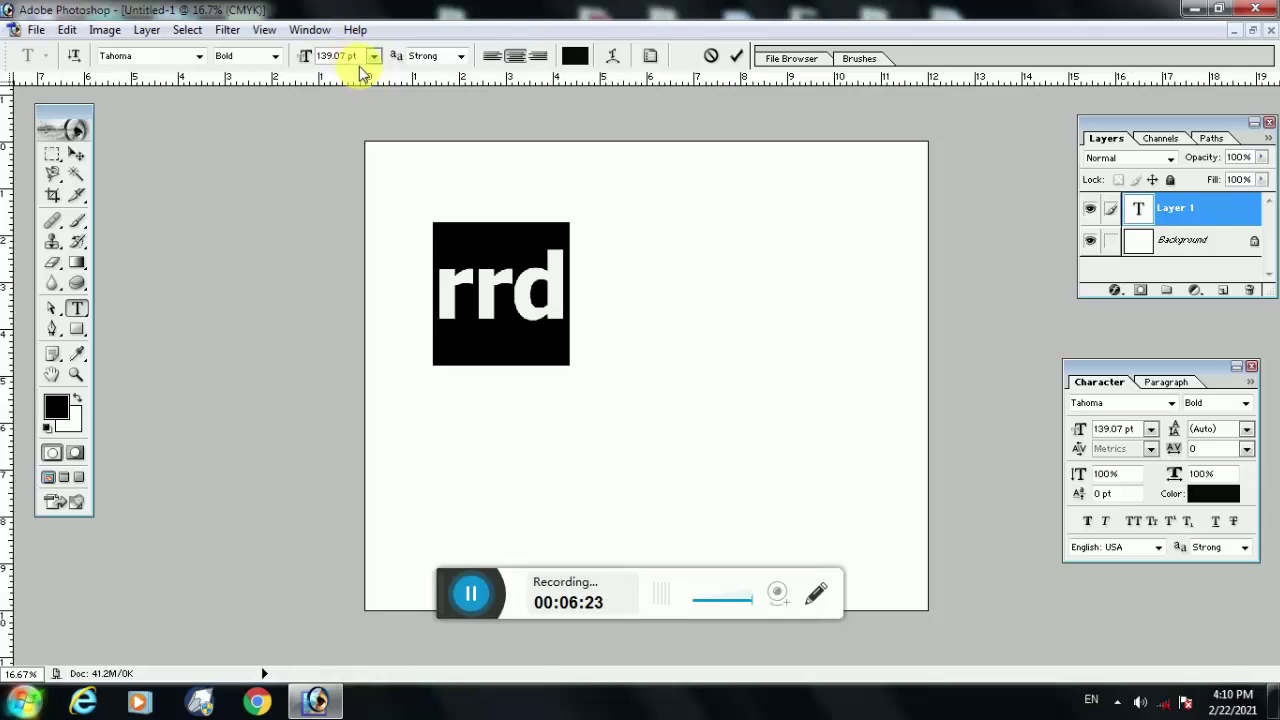
pyautogui.moveTo(358, 58); pyautogui.dragTo(258, 58)
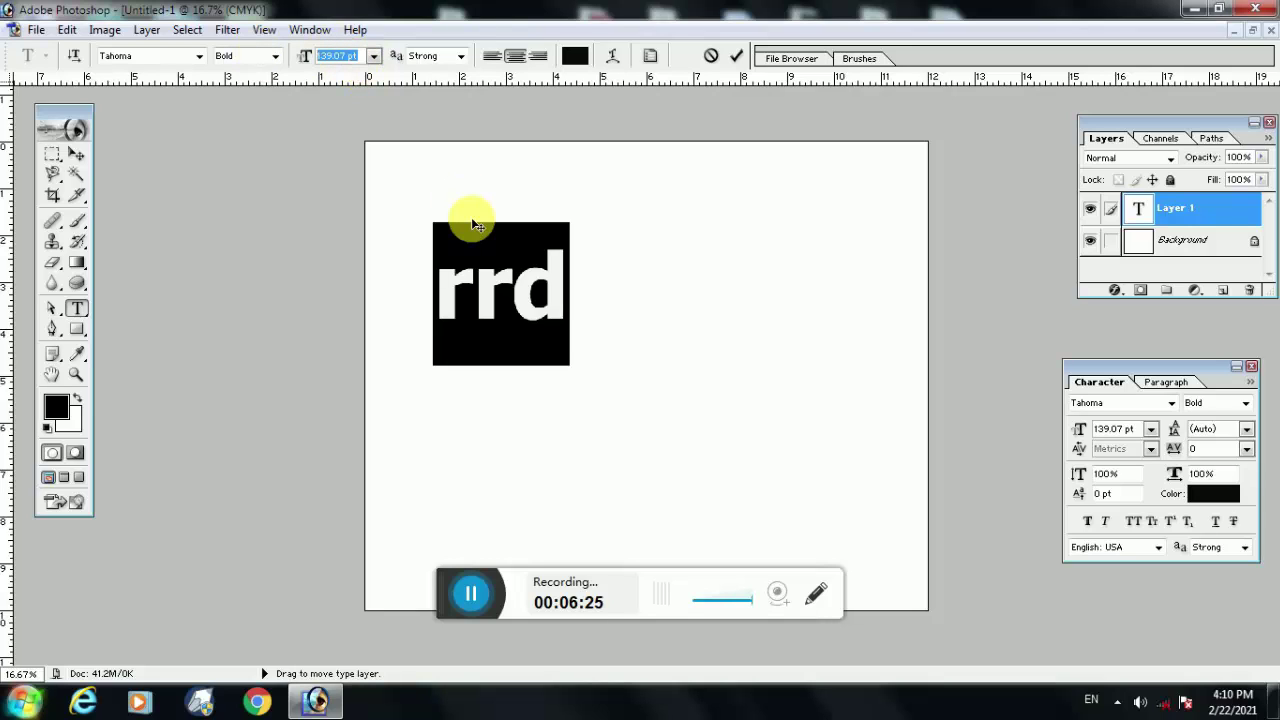
pyautogui.press('Up')
pyautogui.press('Up')
pyautogui.press('Up')
pyautogui.press('Up')
pyautogui.press('Up')
pyautogui.press('Up')
pyautogui.press('Up')
pyautogui.press('Up')
pyautogui.press('Up')
pyautogui.press('Up')
pyautogui.press('Up')
pyautogui.press('Up')
pyautogui.press('Up')
pyautogui.press('Up')
pyautogui.press('Up')
pyautogui.press('Up')
pyautogui.press('Up')
pyautogui.press('Up')
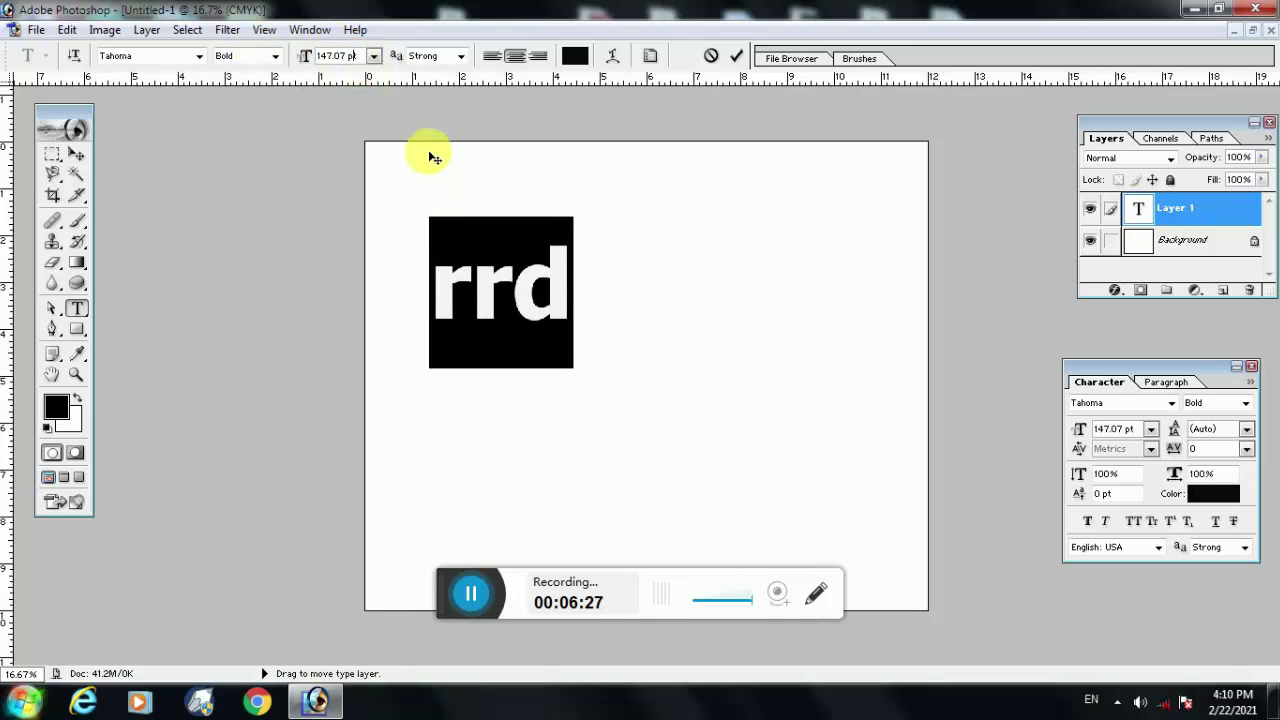
pyautogui.press('Up')
pyautogui.press('Up')
pyautogui.press('Up')
pyautogui.press('Up')
pyautogui.press('Up')
pyautogui.press('Up')
pyautogui.press('Up')
pyautogui.press('Up')
pyautogui.press('Up')
pyautogui.press('Up')
pyautogui.press('Up')
pyautogui.press('Up')
pyautogui.press('Up')
pyautogui.press('Up')
pyautogui.press('Up')
pyautogui.press('Up')
pyautogui.press('Up')
pyautogui.press('Up')
pyautogui.press('Up')
pyautogui.press('Up')
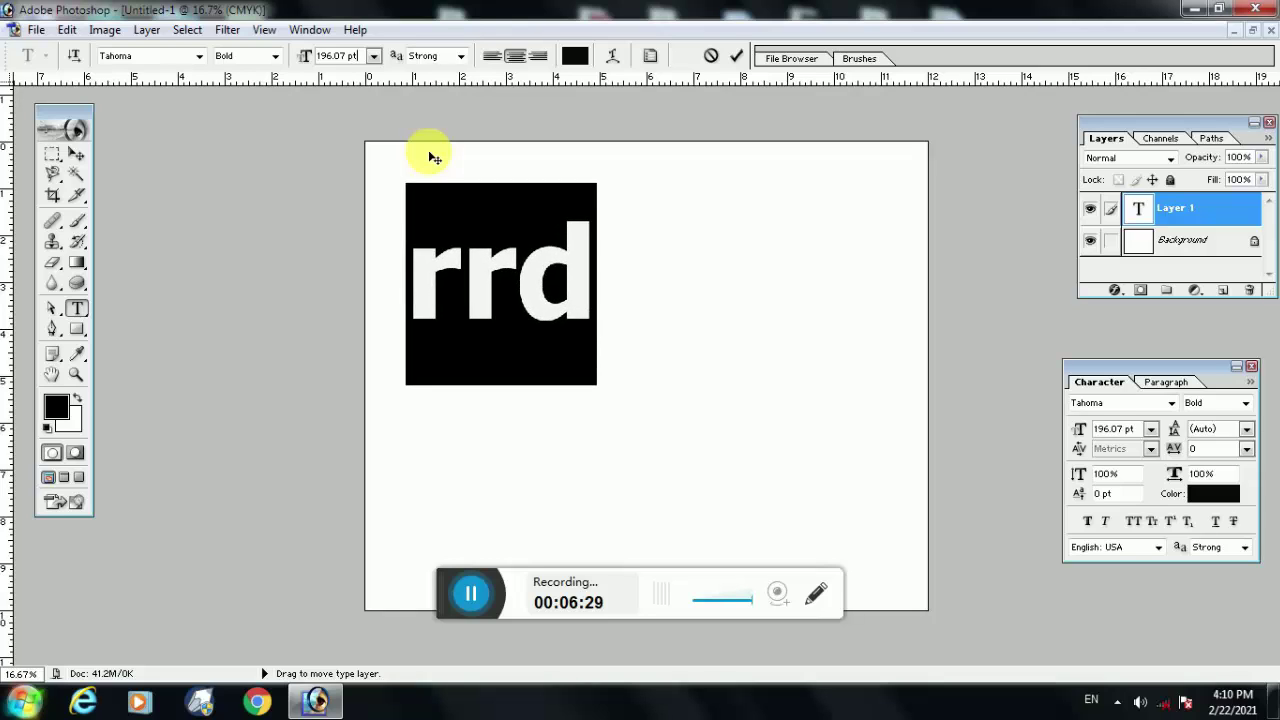
# Reduce the font size of the selected "rrd" text gradually to 56.07 pt
pyautogui.press('Down')
pyautogui.press('Down')
pyautogui.press('Down')
pyautogui.press('Down')
pyautogui.press('Down')
pyautogui.press('Down')
pyautogui.press('Down')
pyautogui.press('Down')
pyautogui.press('Down')
pyautogui.press('Down')
pyautogui.press('Down')
pyautogui.press('Down')
pyautogui.press('Down')
pyautogui.press('Down')
pyautogui.press('Down')
pyautogui.press('Down')
pyautogui.press('Down')
pyautogui.press('Down')
pyautogui.press('Down')
pyautogui.press('Down')
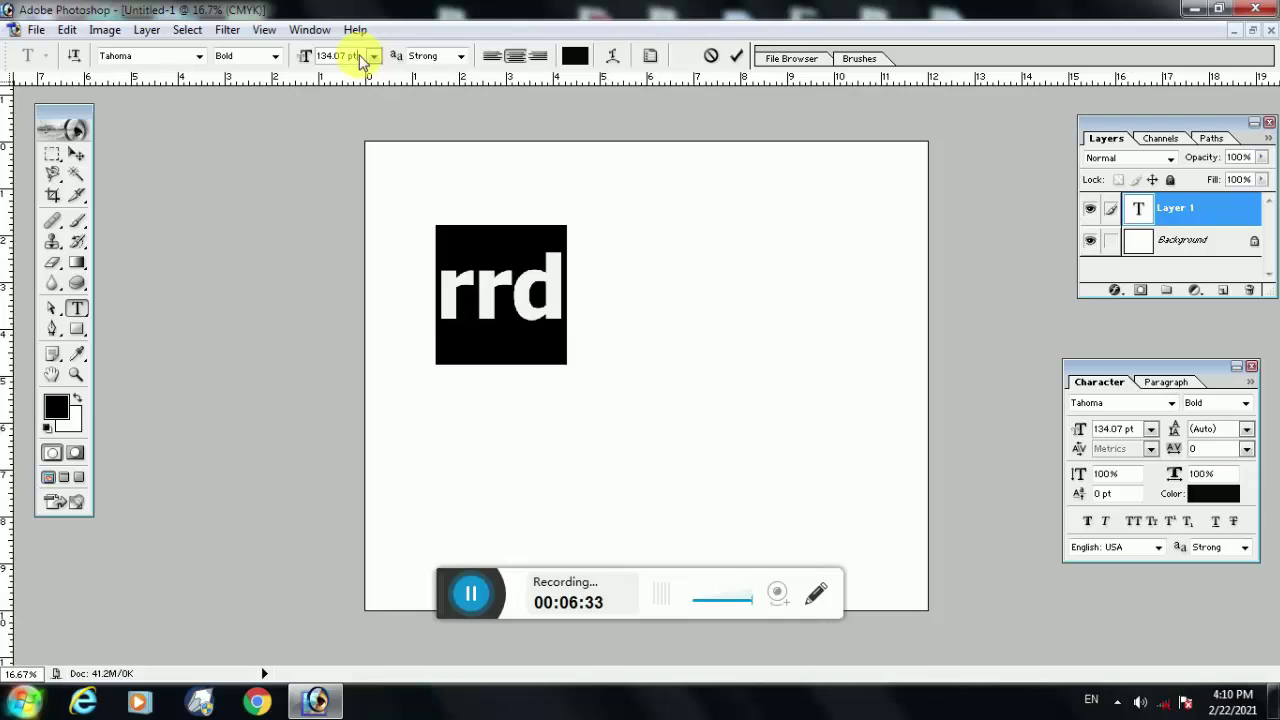
pyautogui.click(305, 55)
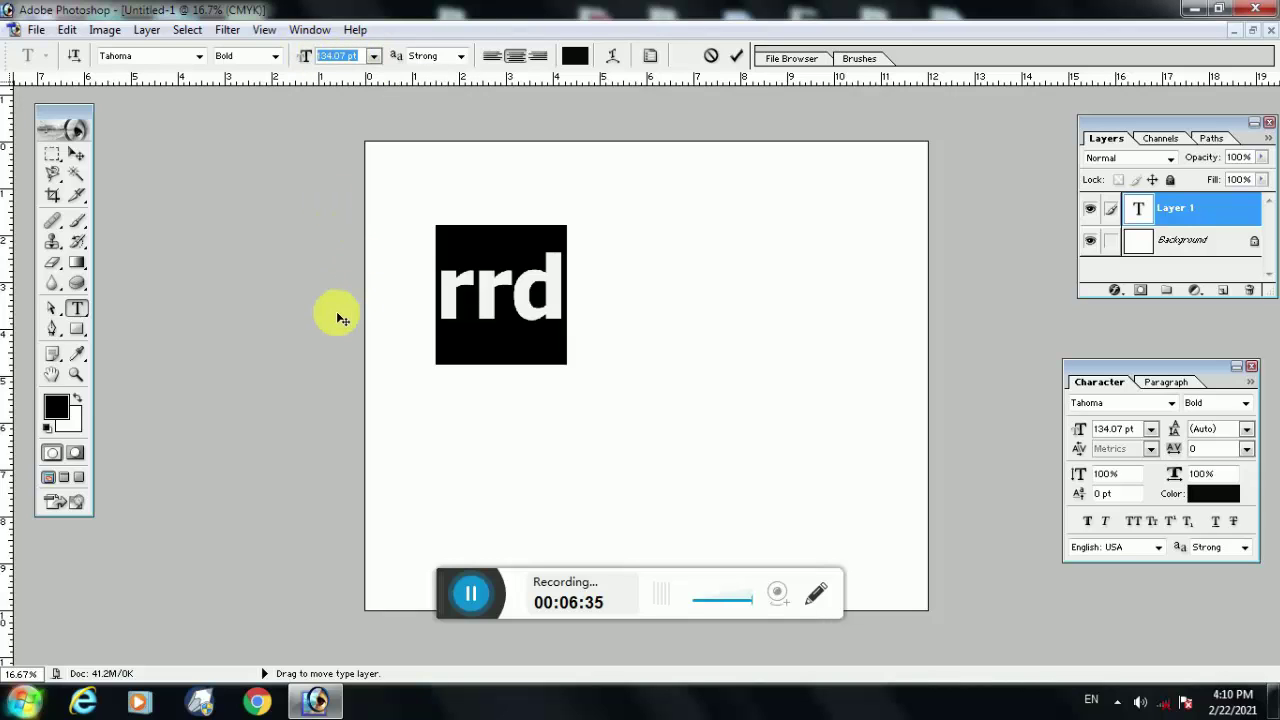
pyautogui.press('Down')
pyautogui.press('Down')
pyautogui.press('Down')
pyautogui.press('Down')
pyautogui.press('Down')
pyautogui.press('Down')
pyautogui.press('Down')
pyautogui.press('Down')
pyautogui.press('Down')
pyautogui.press('Down')
pyautogui.press('Down')
pyautogui.press('Down')
pyautogui.press('Down')
pyautogui.press('Down')
pyautogui.press('Down')
pyautogui.press('Down')
pyautogui.press('Down')
pyautogui.press('Down')
pyautogui.press('Down')
pyautogui.press('Down')
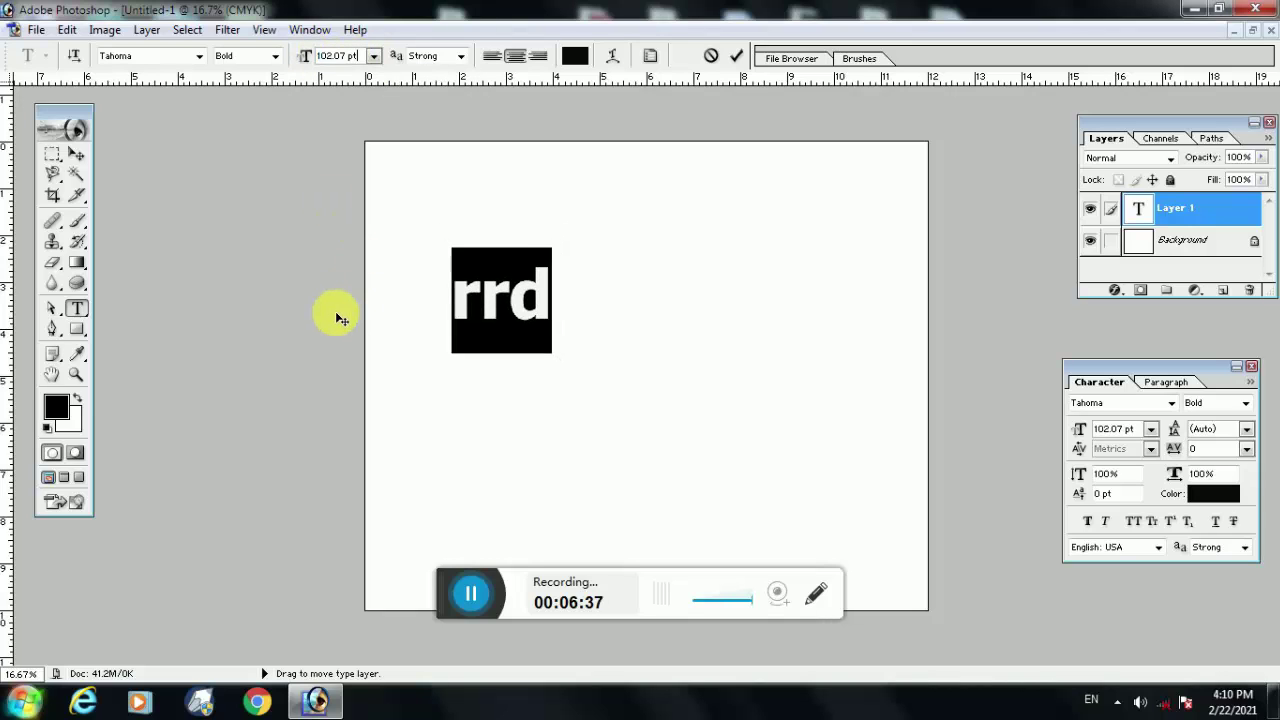
pyautogui.press('Down')
pyautogui.press('Down')
pyautogui.press('Down')
pyautogui.press('Down')
pyautogui.press('Down')
pyautogui.press('Down')
pyautogui.press('Down')
pyautogui.press('Down')
pyautogui.press('Down')
pyautogui.press('Down')
pyautogui.press('Down')
pyautogui.press('Down')
pyautogui.press('Down')
pyautogui.press('Down')
pyautogui.press('Down')
pyautogui.press('Down')
pyautogui.press('Down')
pyautogui.press('Down')
pyautogui.press('Down')
pyautogui.press('Down')
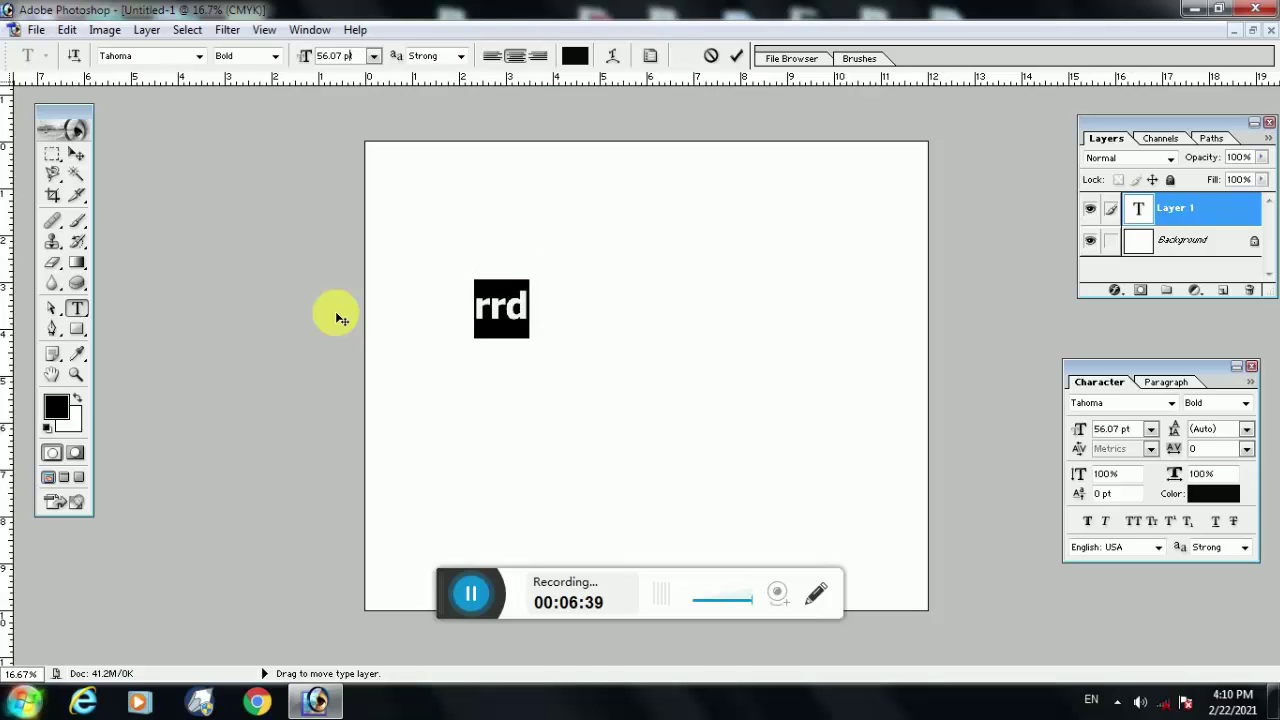
# Increase the font size of the selected "rrd" text to 106.07 pt
pyautogui.press('Up')
pyautogui.press('Up')
pyautogui.press('Up')
pyautogui.press('Up')
pyautogui.press('Up')
pyautogui.press('Up')
pyautogui.press('Up')
pyautogui.press('Up')
pyautogui.press('Up')
pyautogui.press('Up')
pyautogui.press('Up')
pyautogui.press('Up')
pyautogui.press('Up')
pyautogui.press('Up')
pyautogui.press('Up')
pyautogui.press('Up')
pyautogui.press('Up')
pyautogui.press('Up')
pyautogui.press('Up')
pyautogui.press('Up')
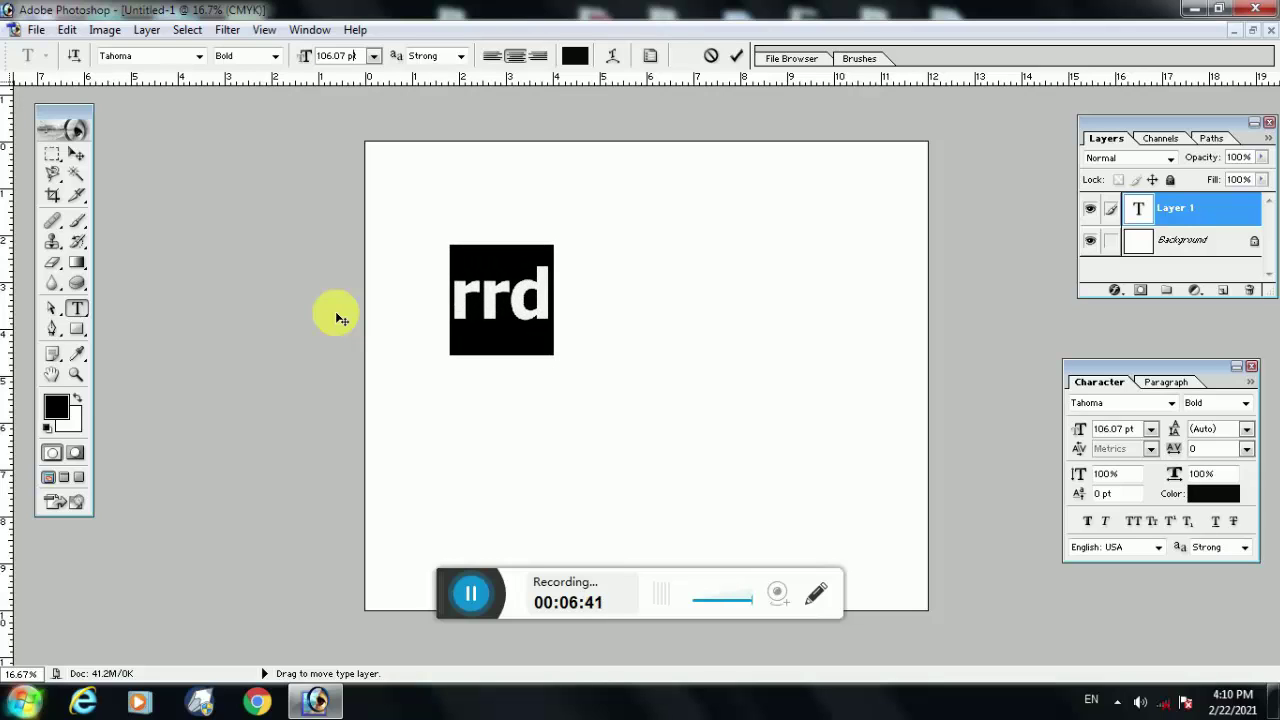
# Examine the anti-aliasing methods available for the selected "rrd" text
pyautogui.click(462, 54)
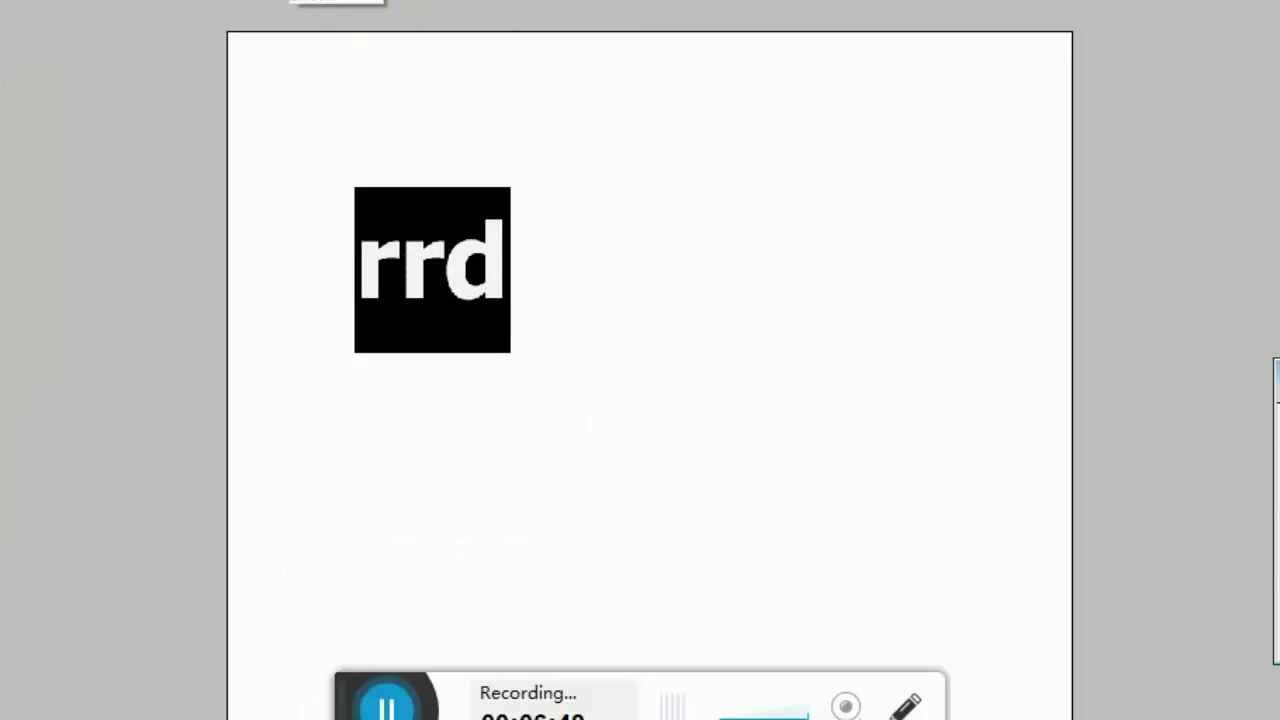
pyautogui.click(336, 1)
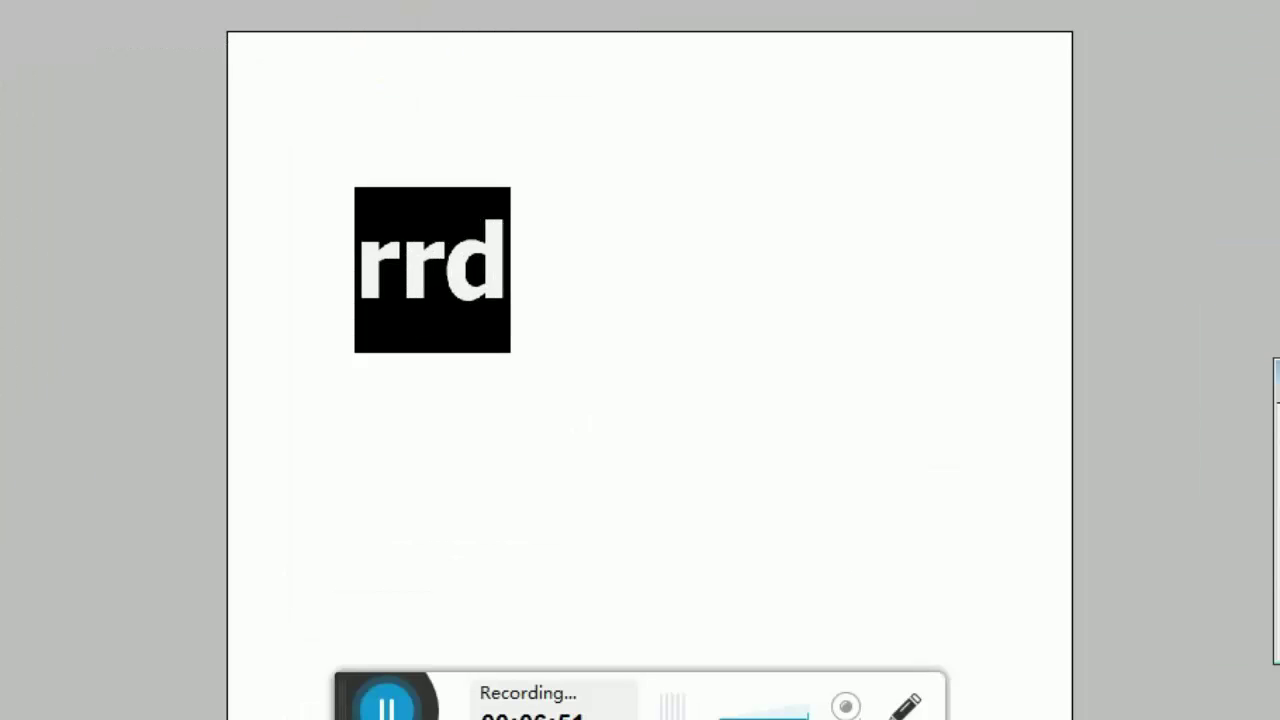
pyautogui.click(336, 1)
pyautogui.click(336, 1)
pyautogui.click(358, 1)
pyautogui.click(363, 3)
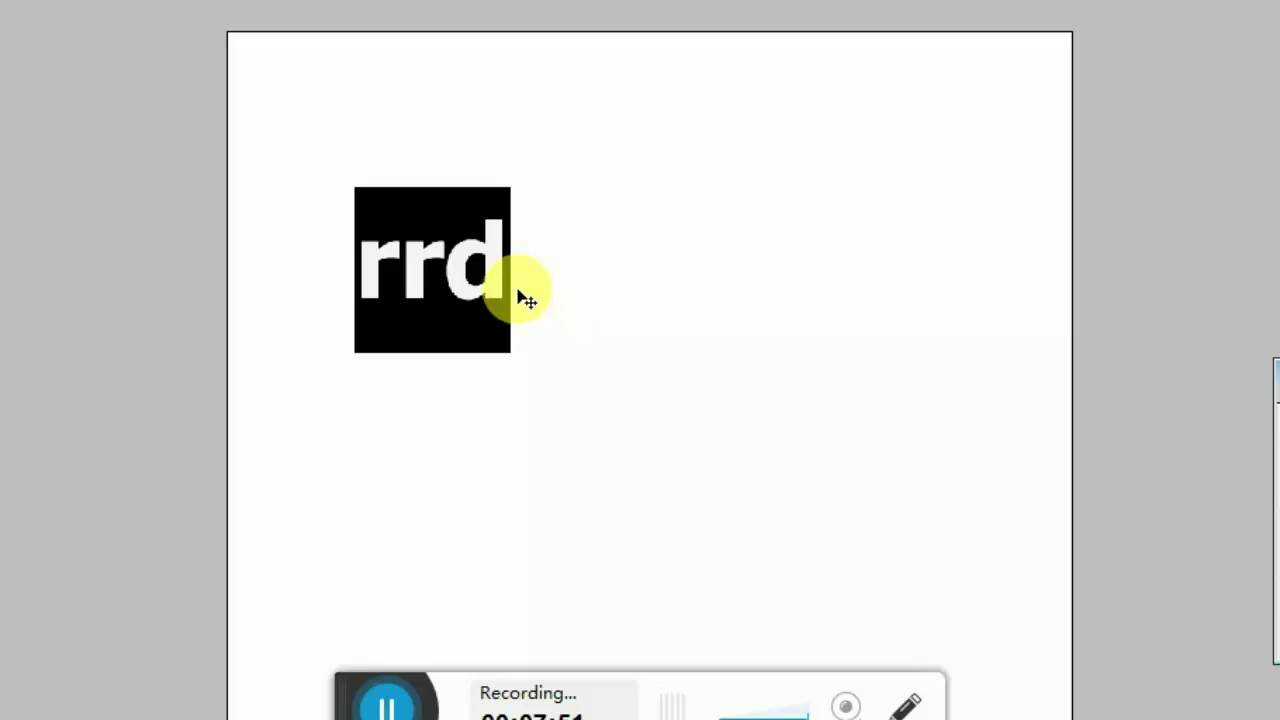
# Select the whole "rrd" text and change its text color to green
pyautogui.moveTo(509, 281); pyautogui.dragTo(257, 229)
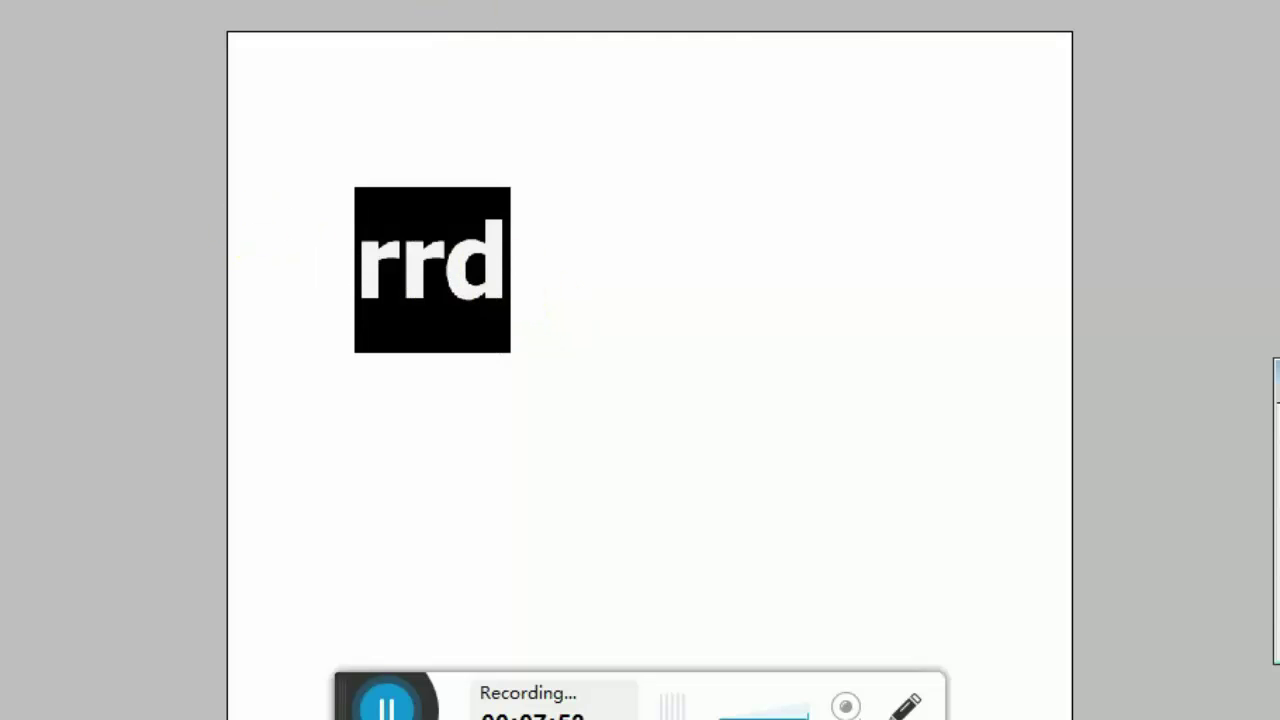
pyautogui.click(900, 2)
pyautogui.click(1278, 368)
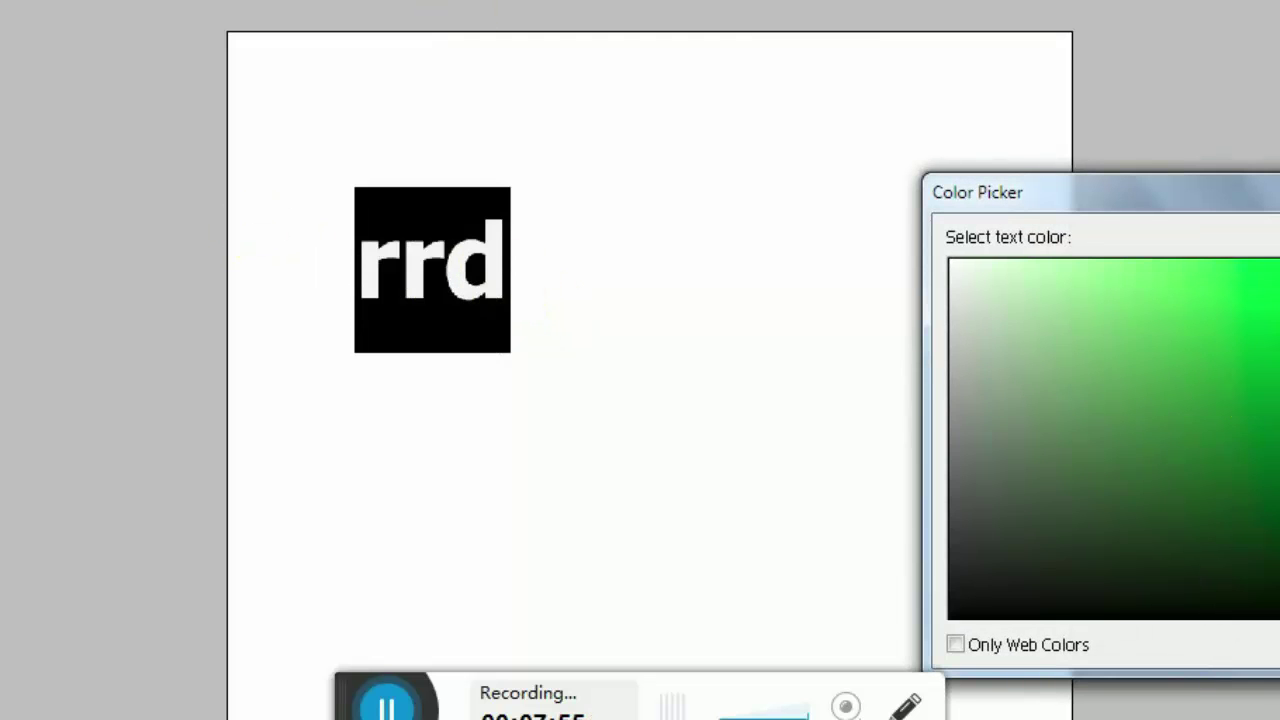
pyautogui.click(1279, 240)
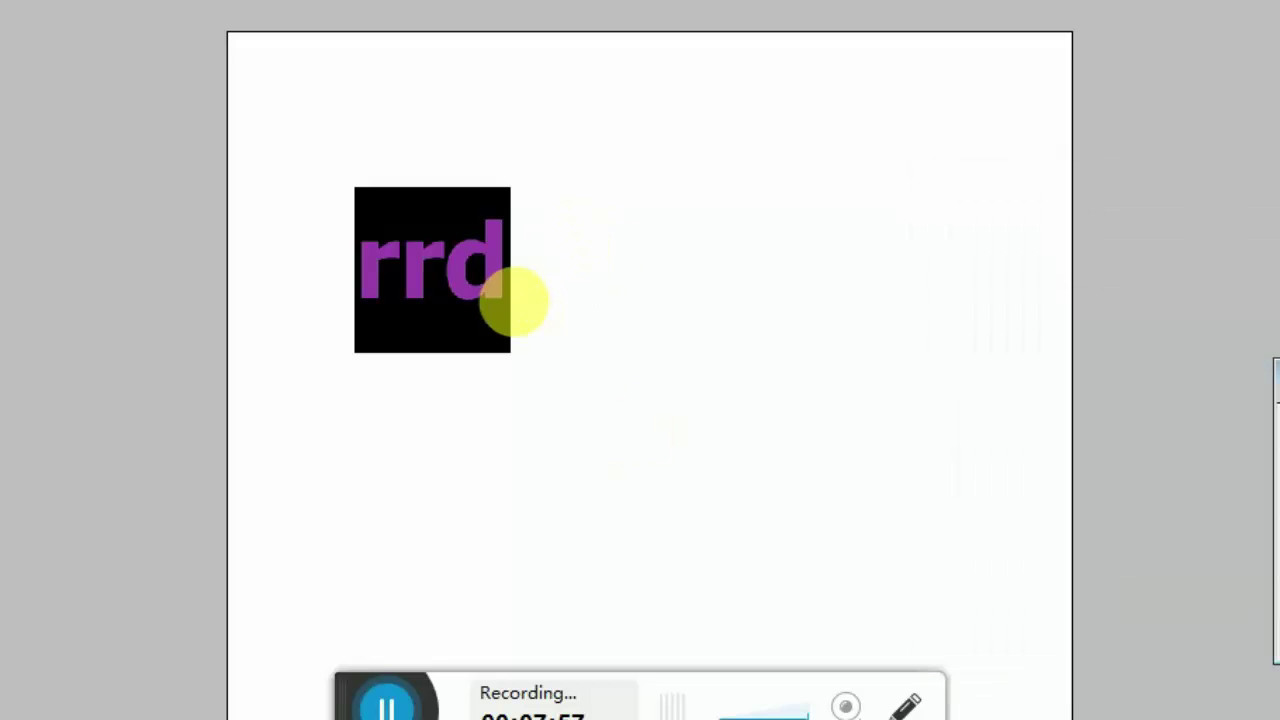
pyautogui.click(512, 300)
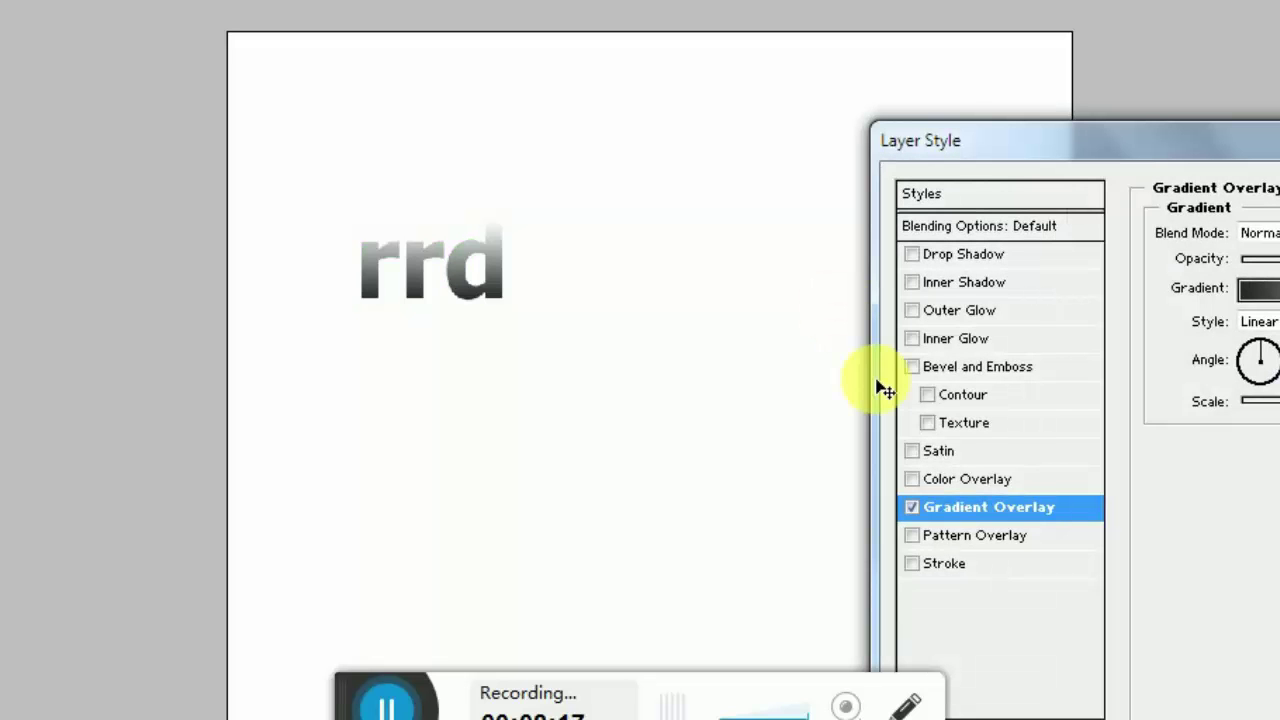
# Apply a Gradient Overlay layer style with the Spectrum gradient preset to the "rrd" text
pyautogui.click(1262, 290)
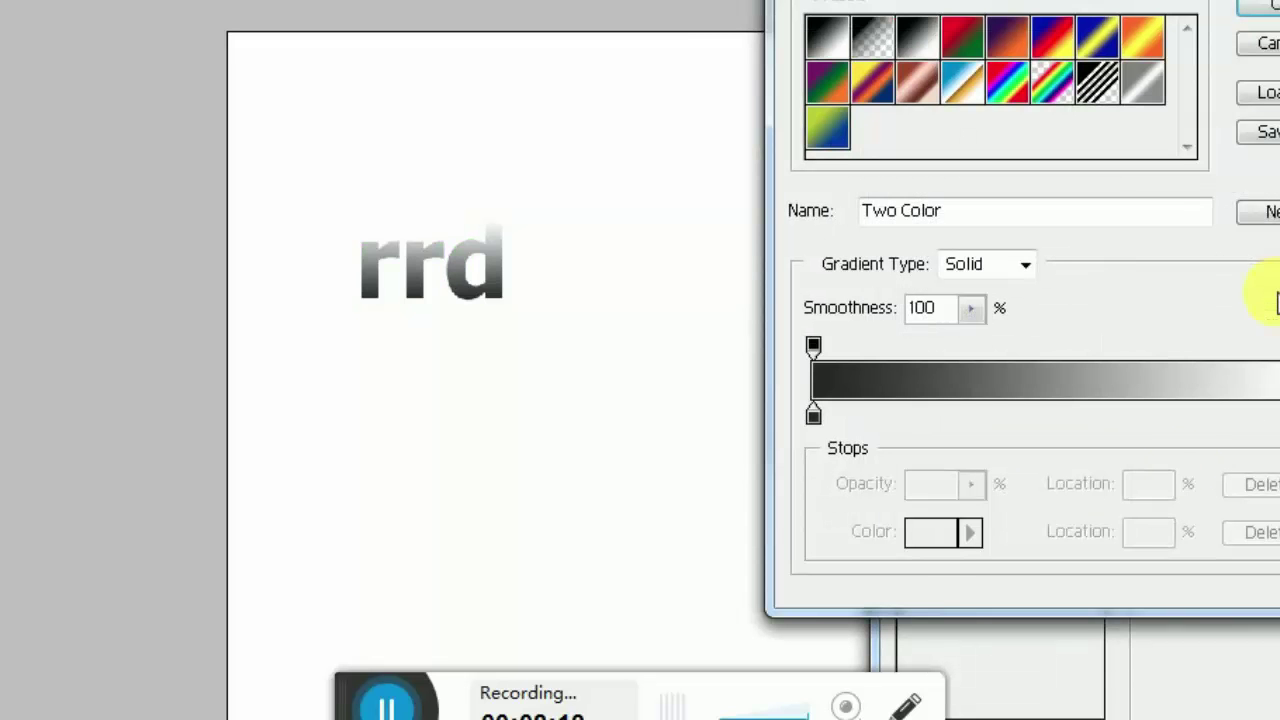
pyautogui.click(1015, 85)
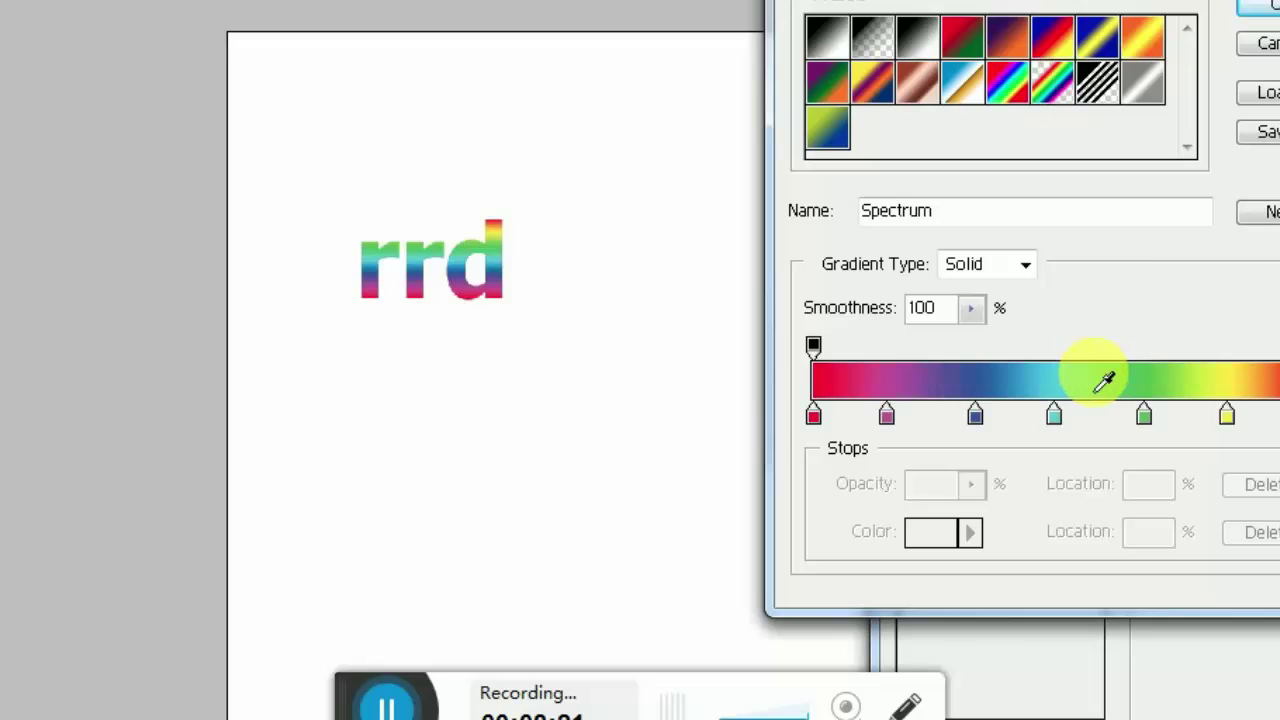
pyautogui.click(1255, 8)
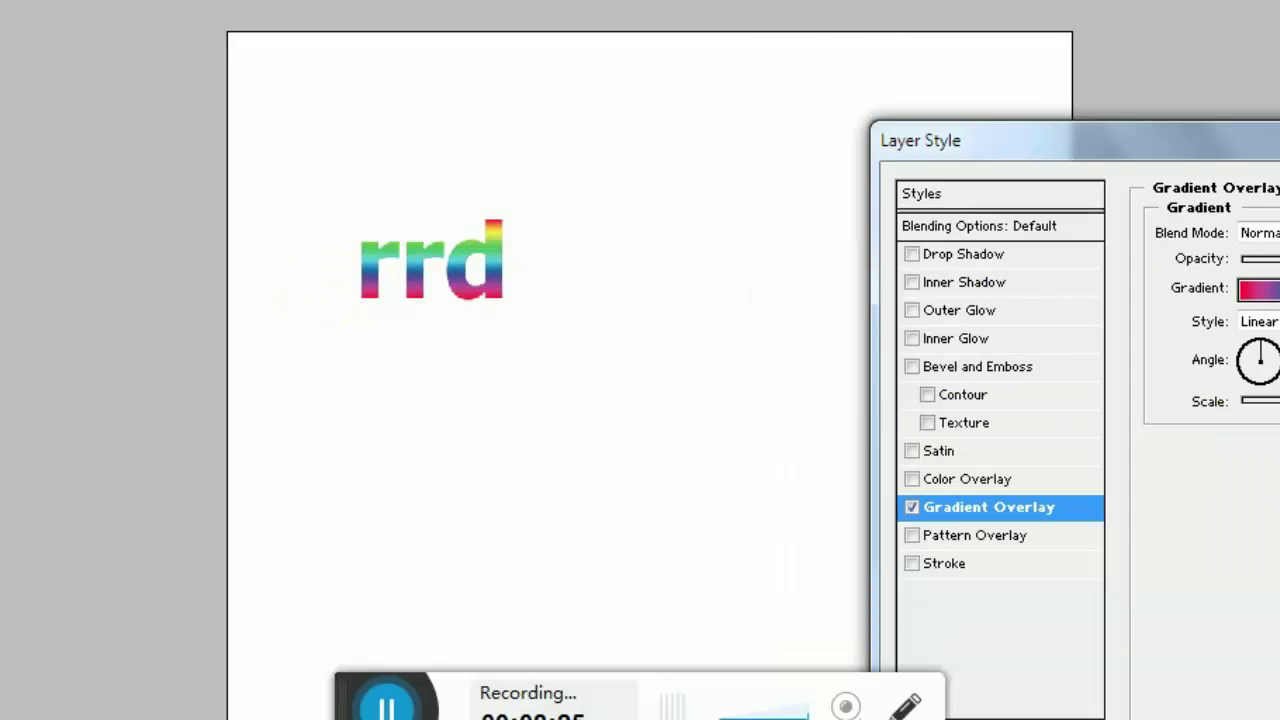
pyautogui.moveTo(1270, 150); pyautogui.dragTo(944, 199)
pyautogui.click(1274, 242)
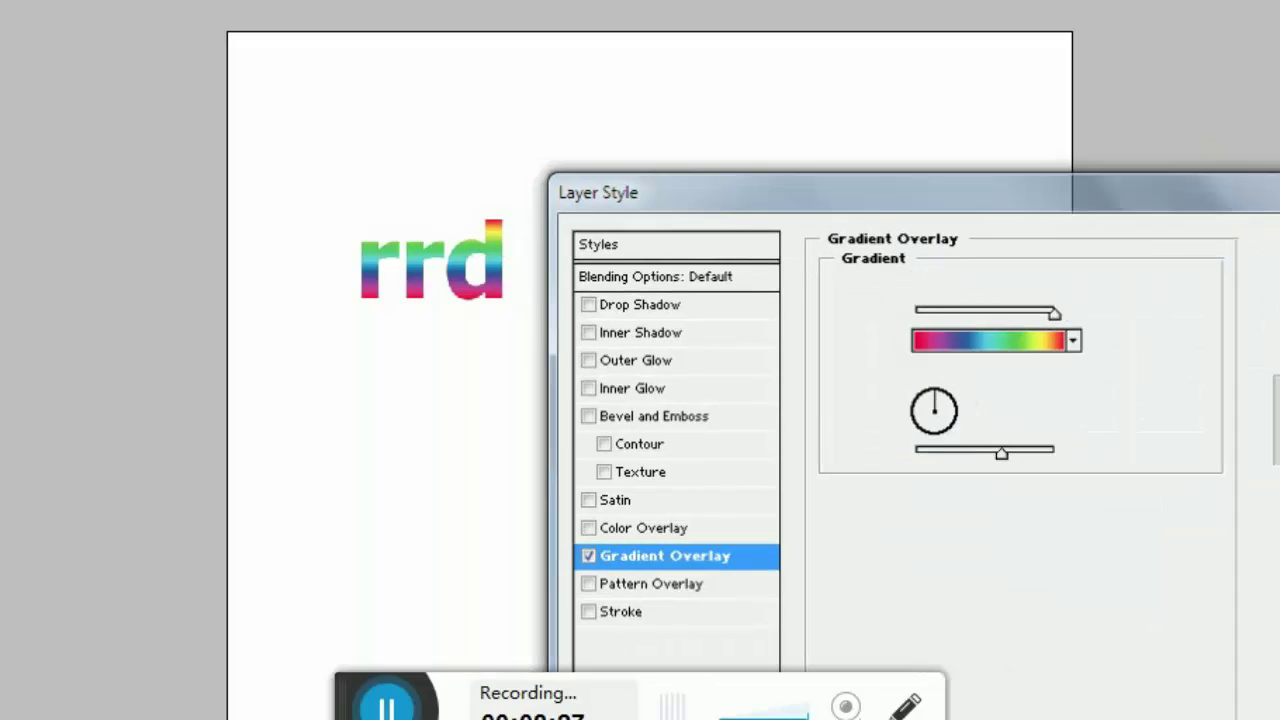
# Enlarge the "rrd" text with Free Transform to about two and a half times its size, extending down and to the right
pyautogui.hotkey('ctrl', 't')
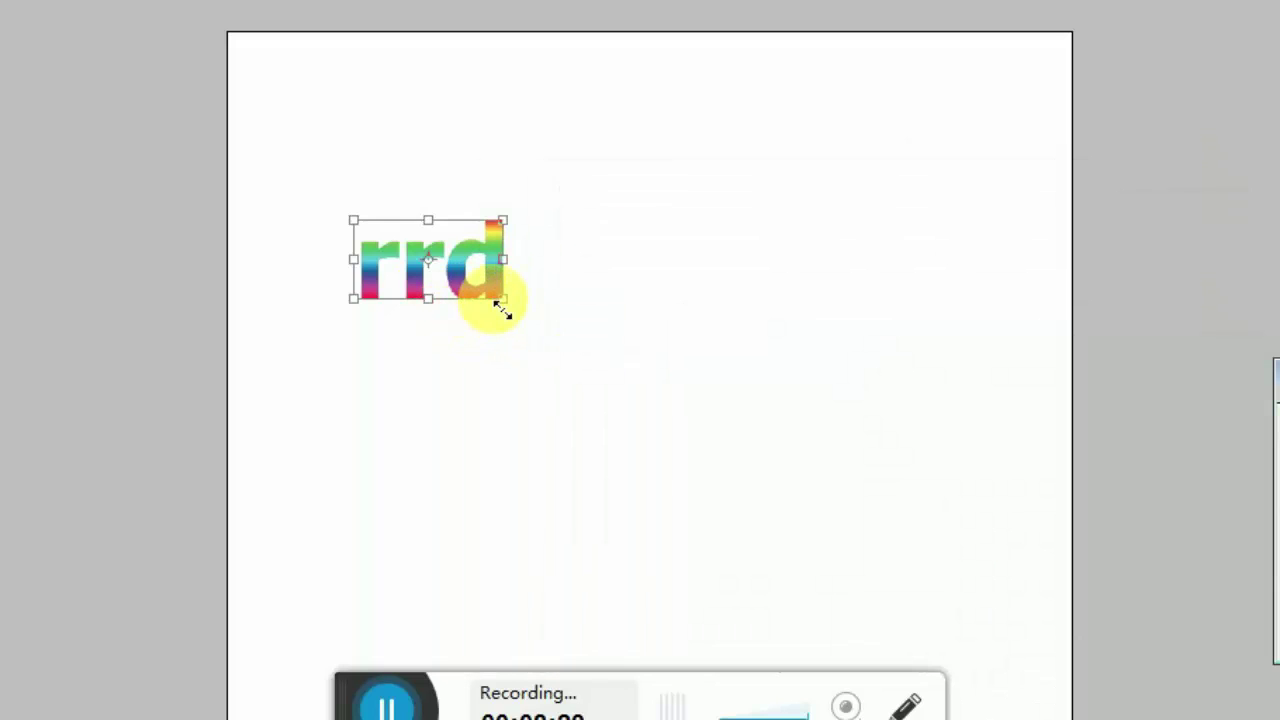
pyautogui.moveTo(504, 296); pyautogui.dragTo(766, 386)
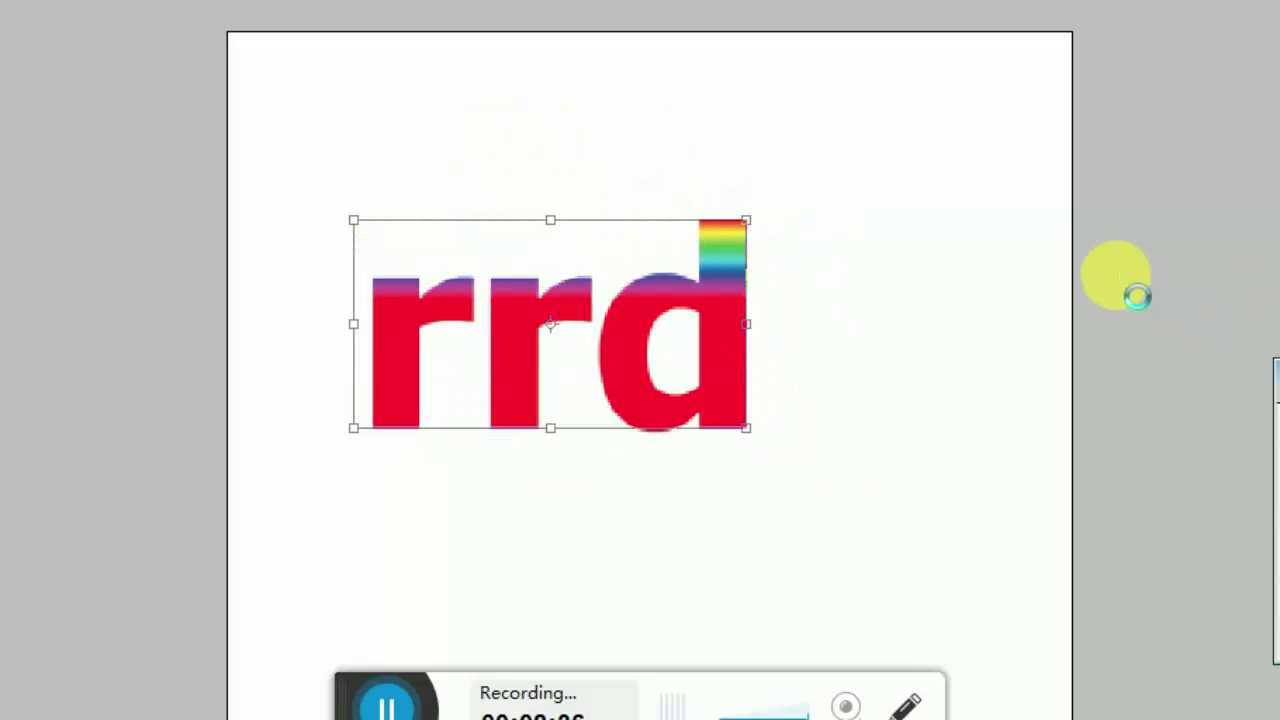
pyautogui.press('Return')
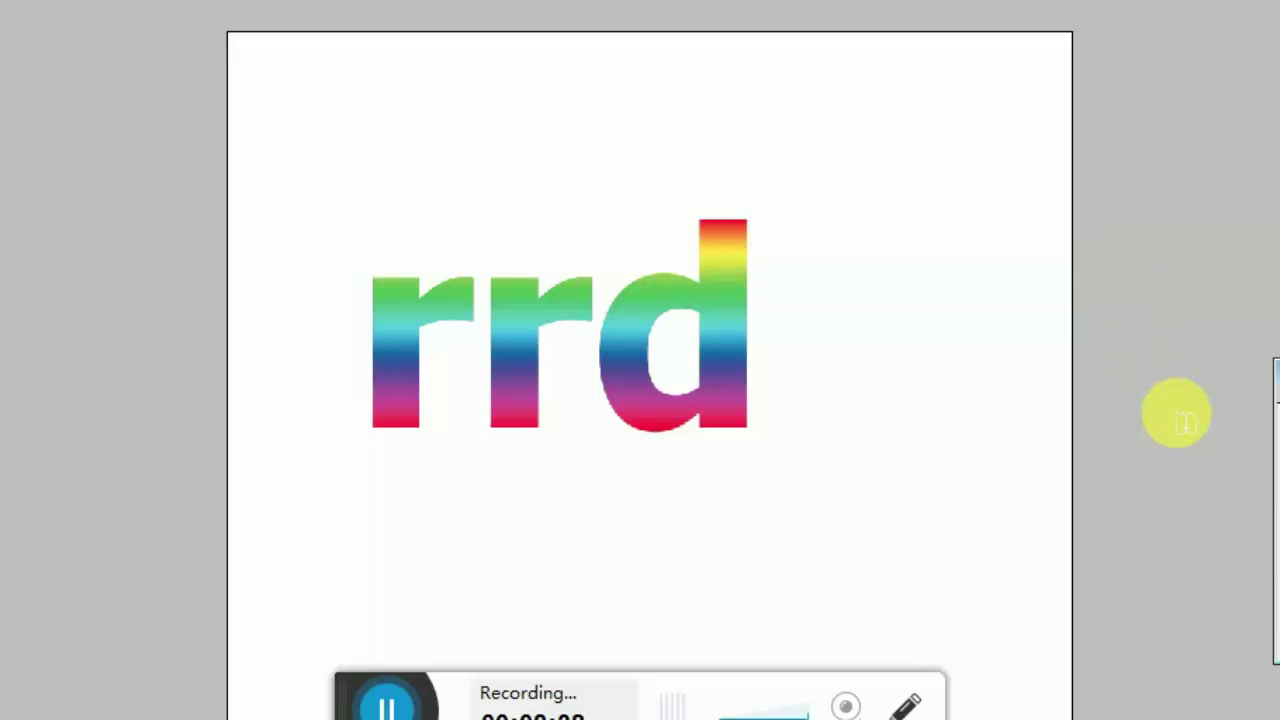